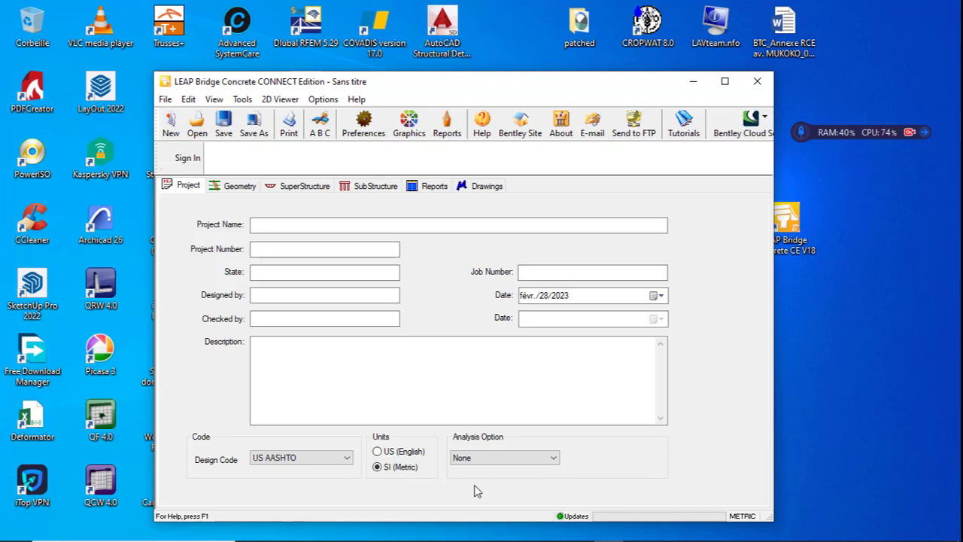
Step: Keep the US AASHTO design code and choose Integral Abutment Bridge as the analysis option
click(307, 463)
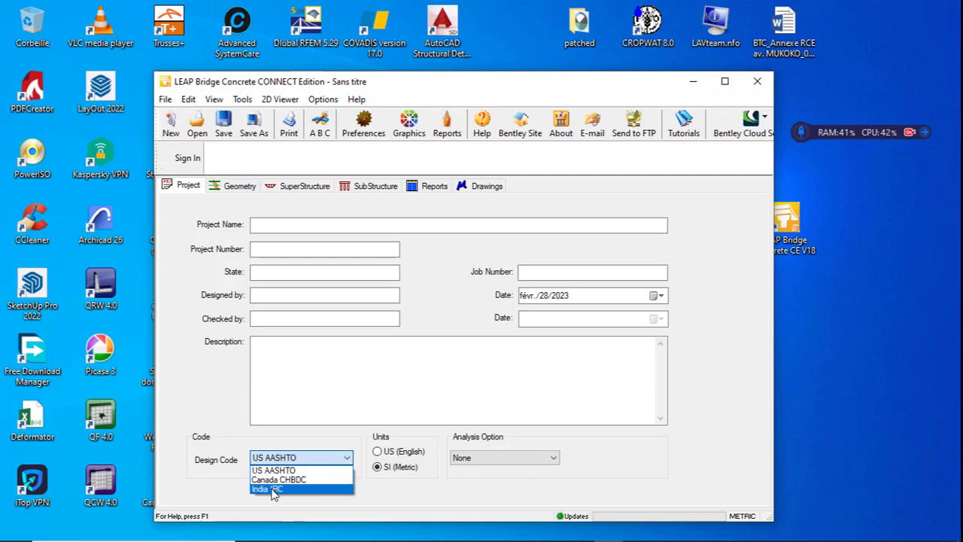
click(314, 461)
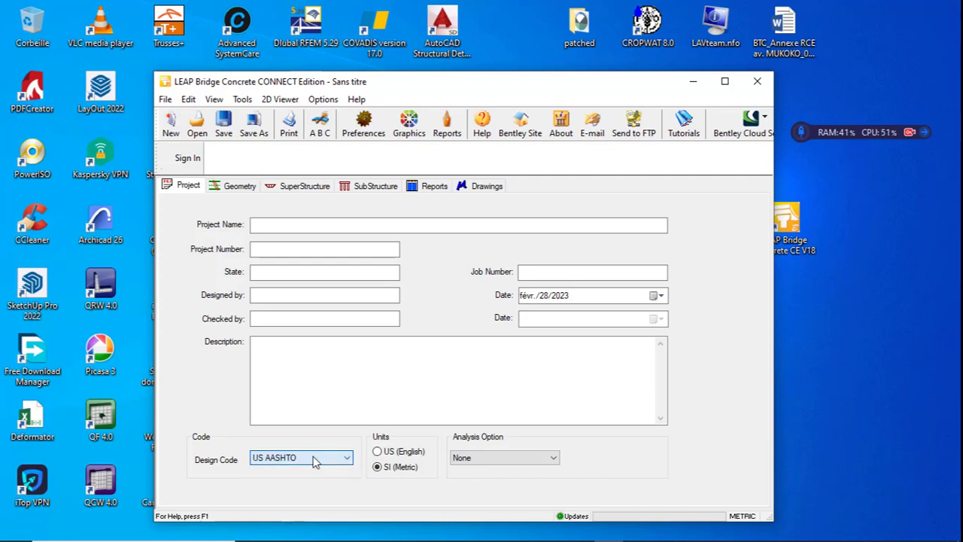
click(504, 458)
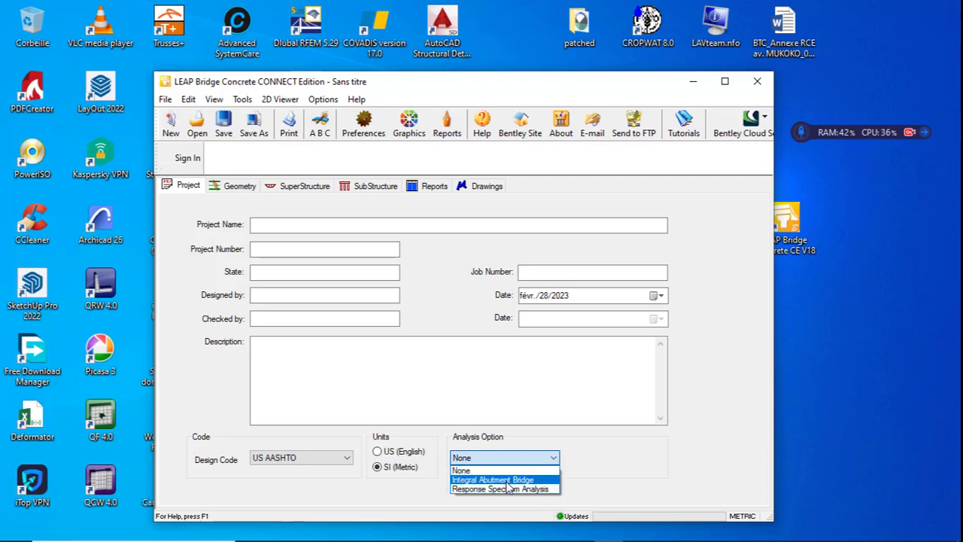
click(506, 480)
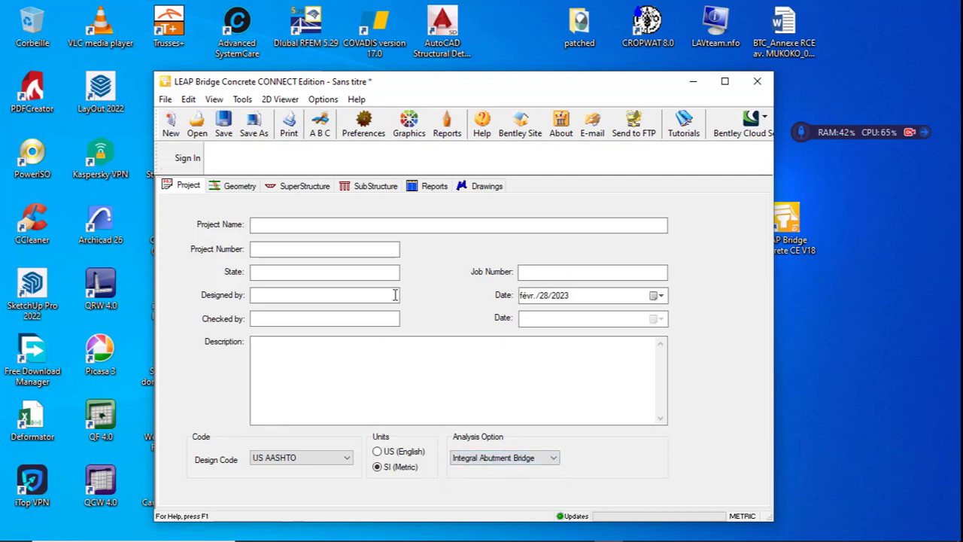
Step: Enter project name TUTORIAL 1 and state RDC
click(278, 228)
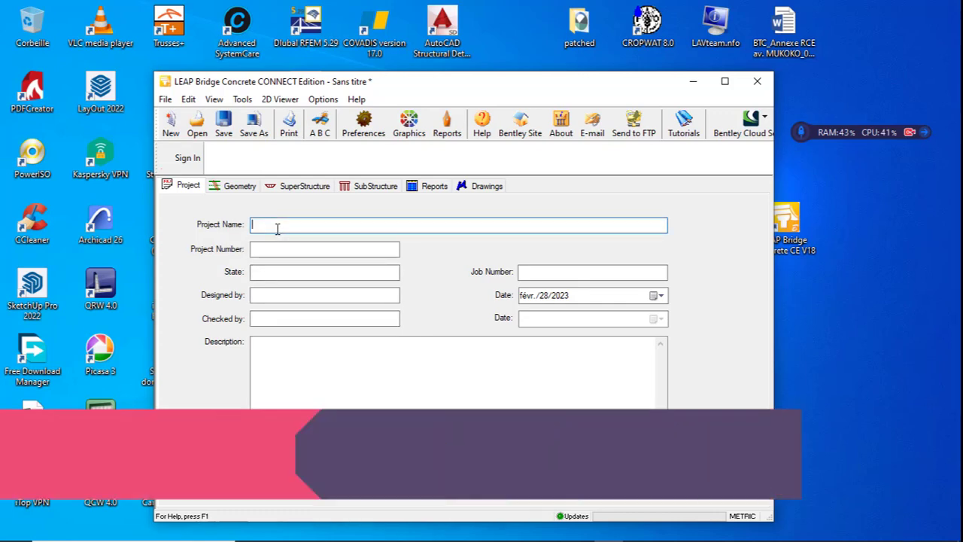
text(TUTORIAL 1)
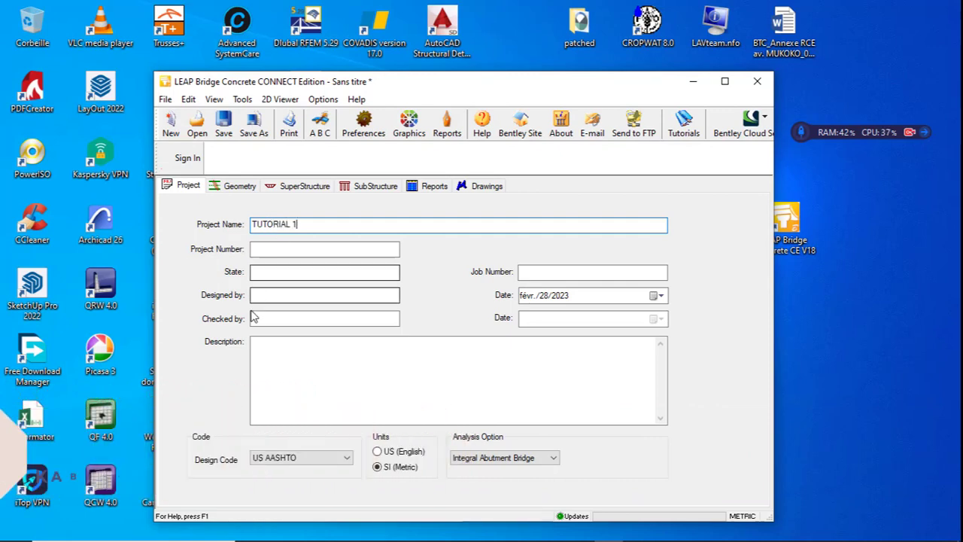
click(276, 273)
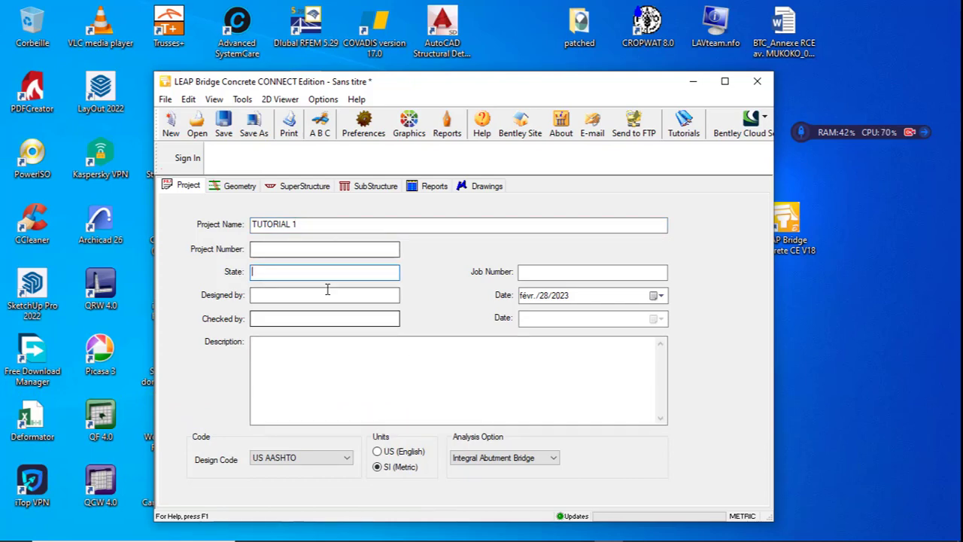
text(RDC)
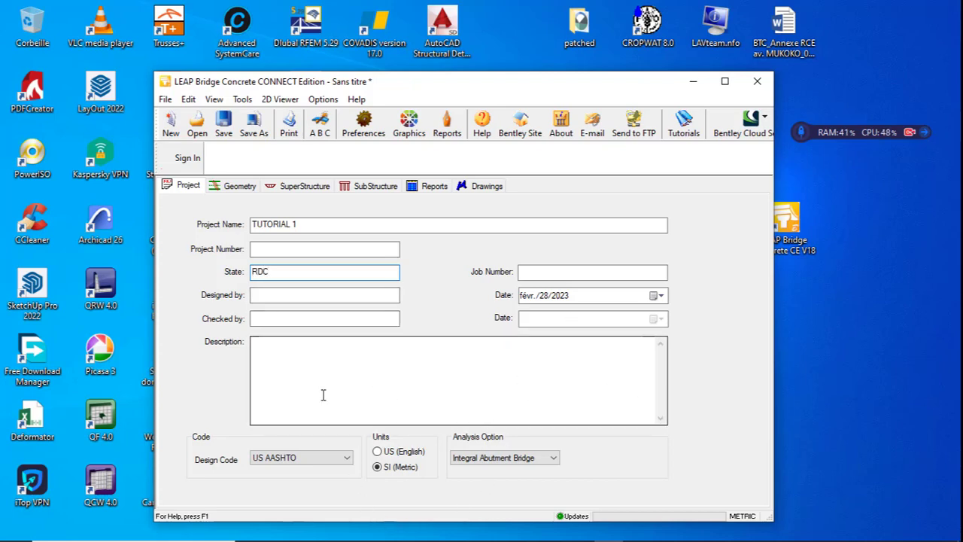
Step: Enter the engineer's full name as both the designer and the checker
click(298, 299)
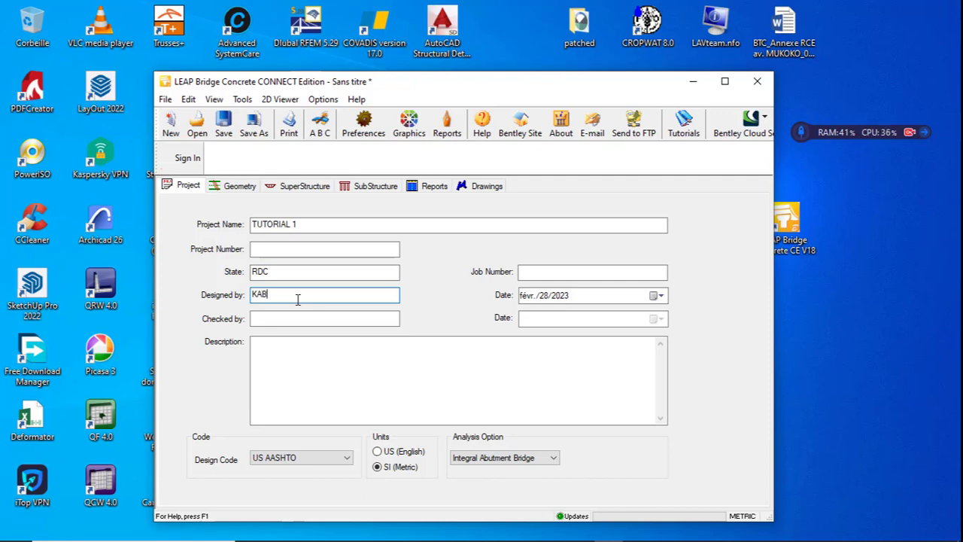
click(283, 317)
text(KABA)
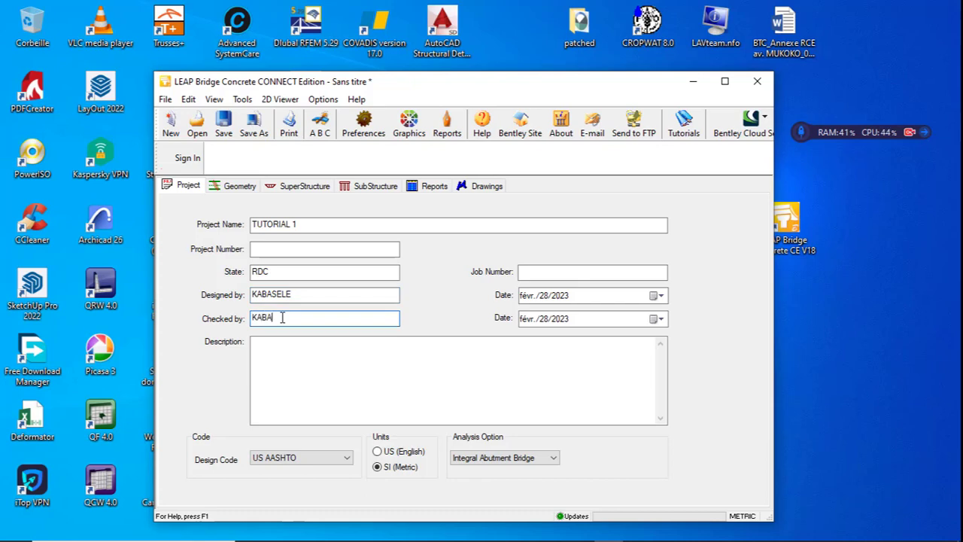
text(SELE)
click(323, 297)
text(TSH)
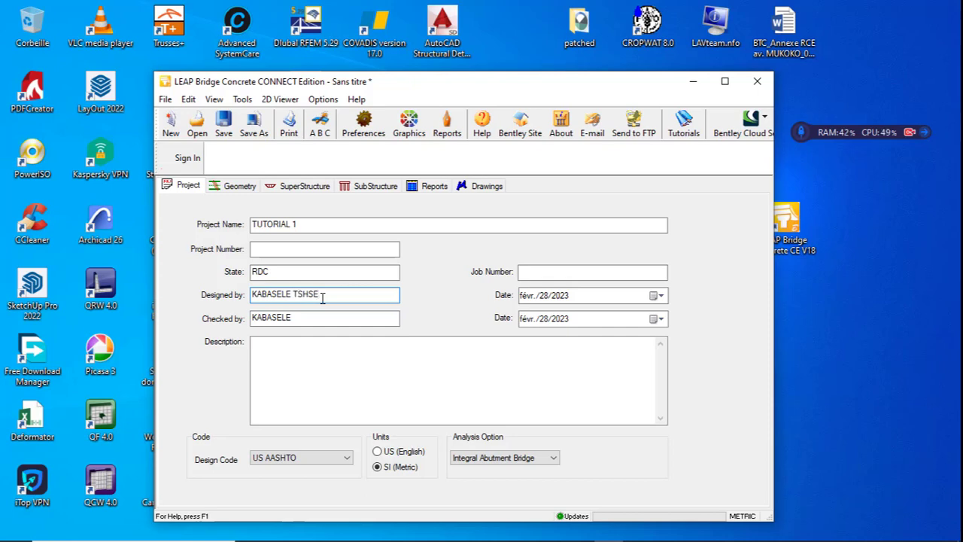
text(ISE)
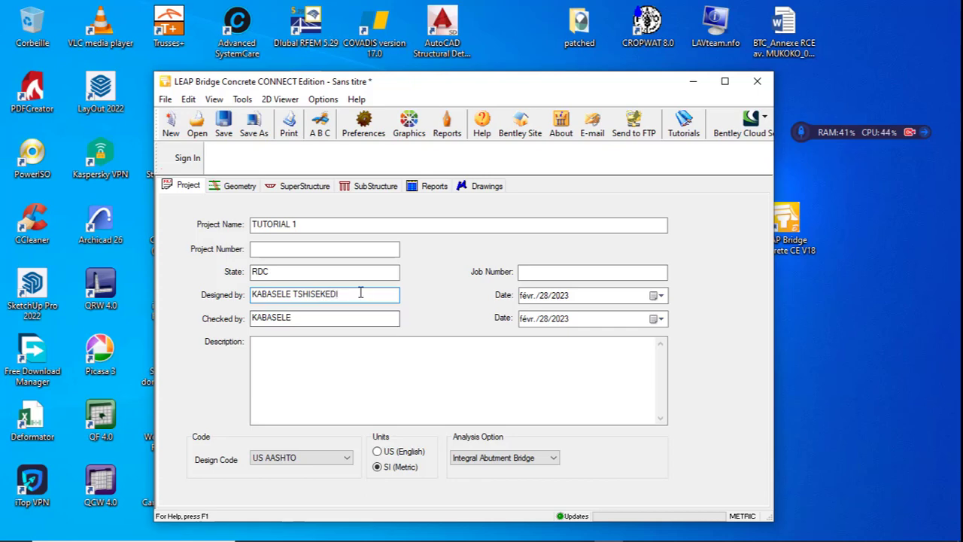
drag(361, 294, 244, 301)
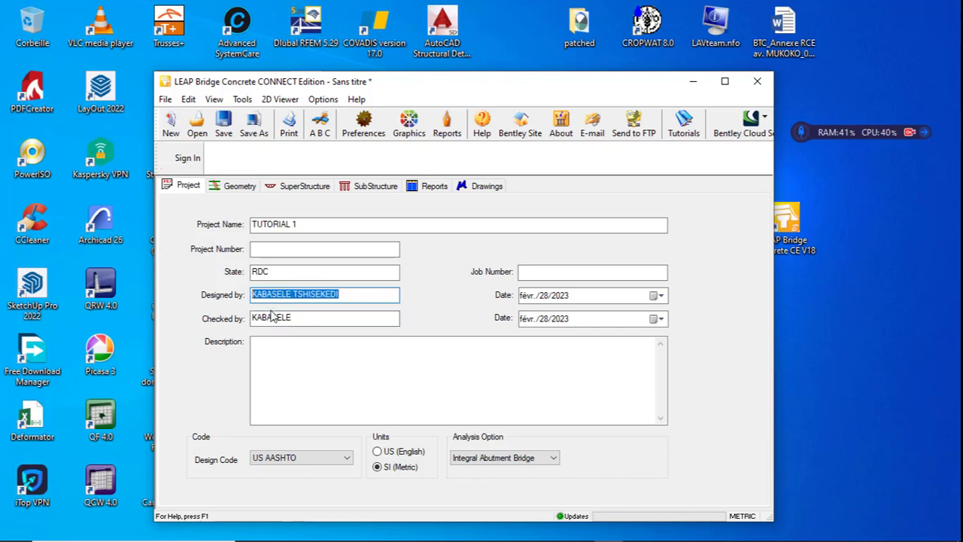
click(301, 316)
text(TSHISEKEDI)
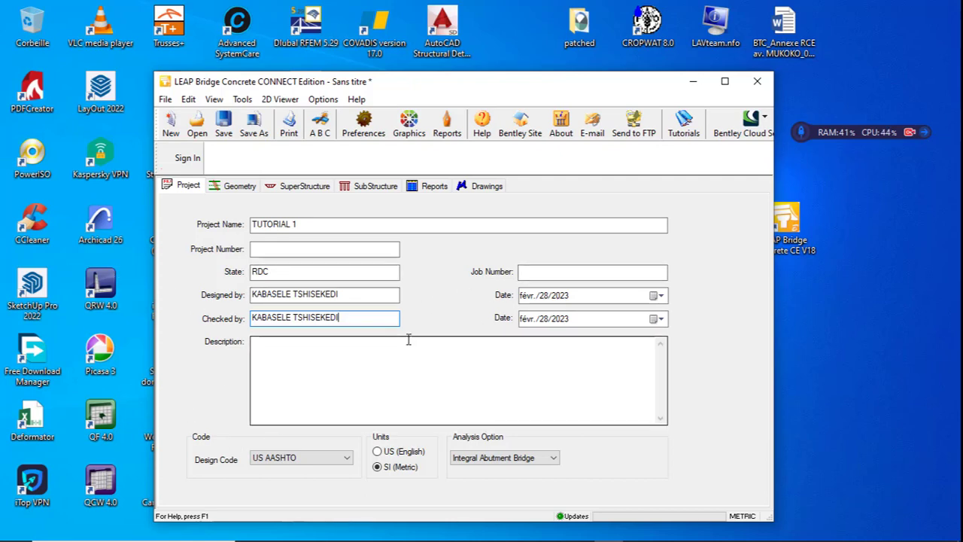
click(421, 359)
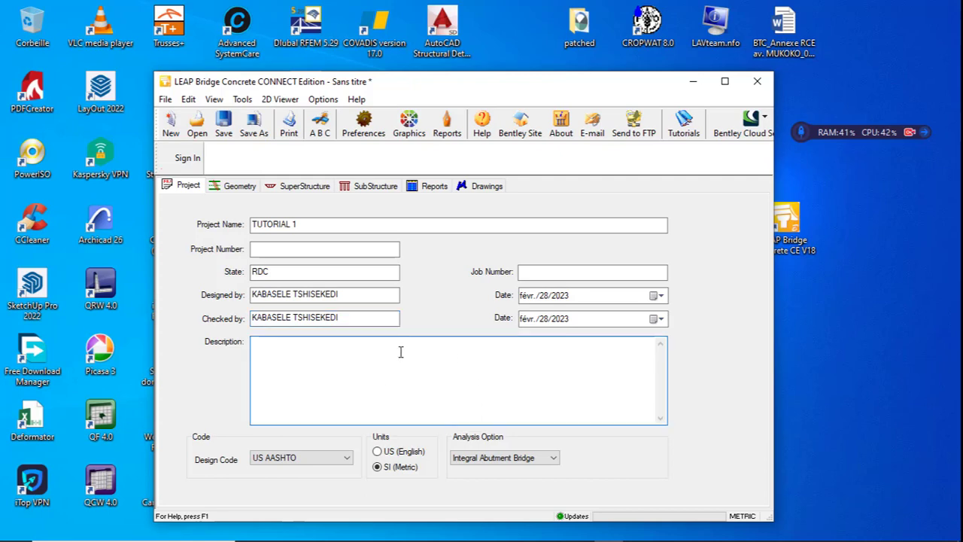
click(276, 248)
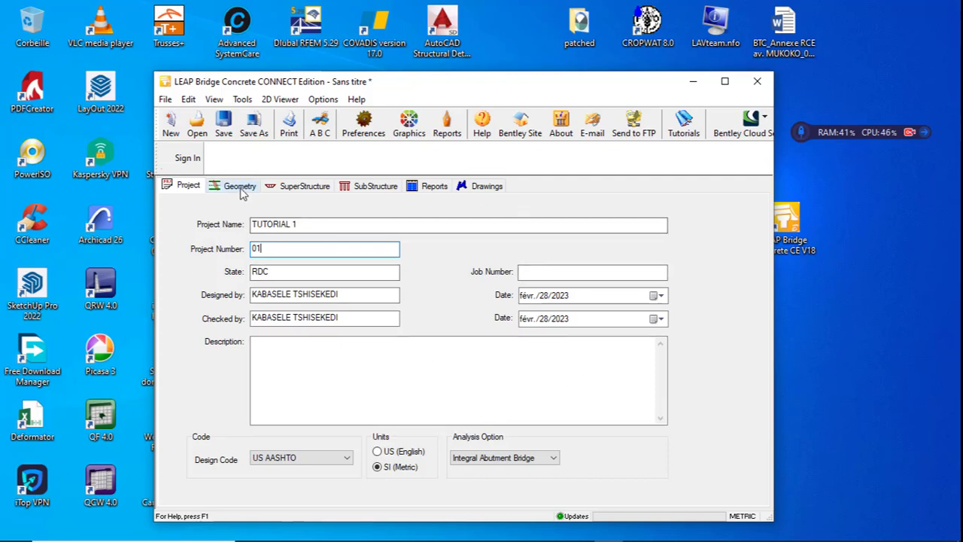
click(329, 101)
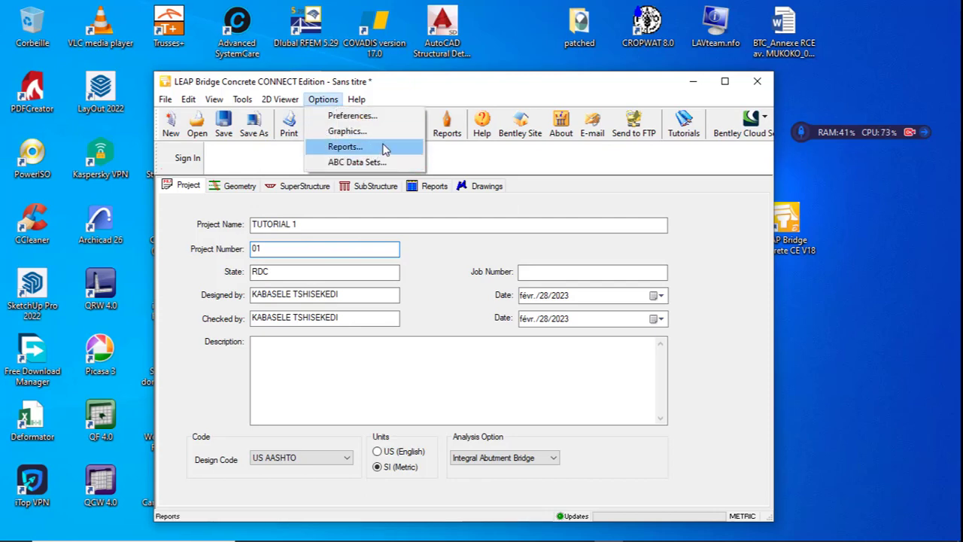
click(352, 115)
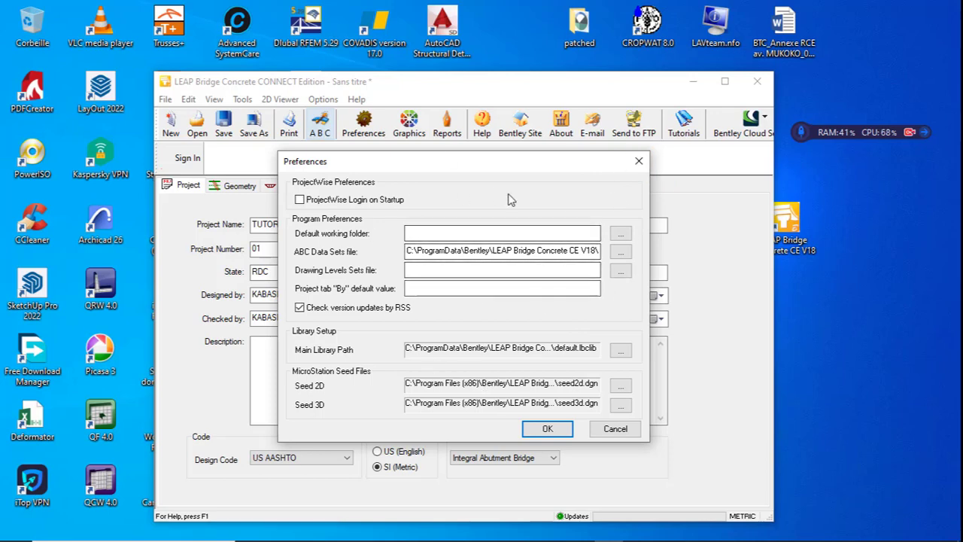
click(638, 161)
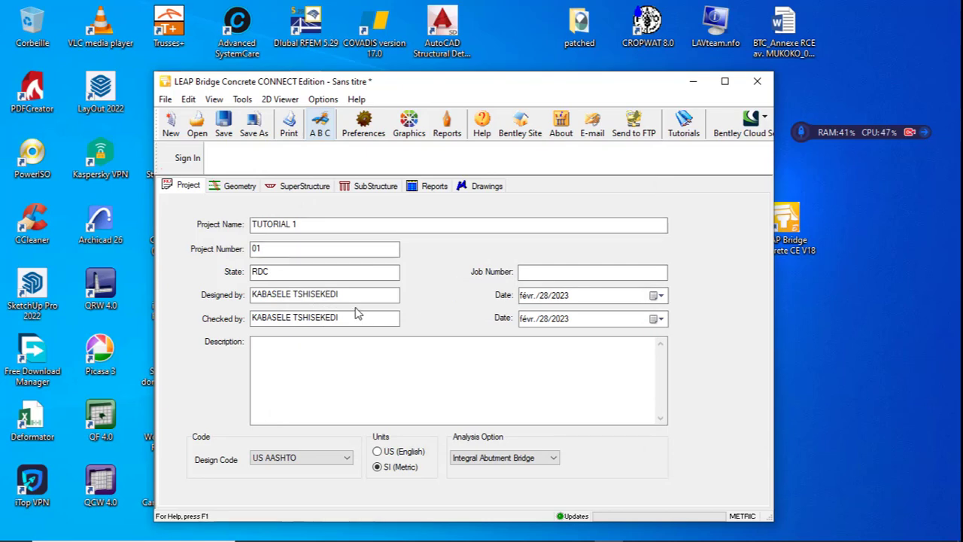
Step: Go to the Geometry page and launch the Create/Edit Bridge wizard at Step 1 of 3
click(240, 187)
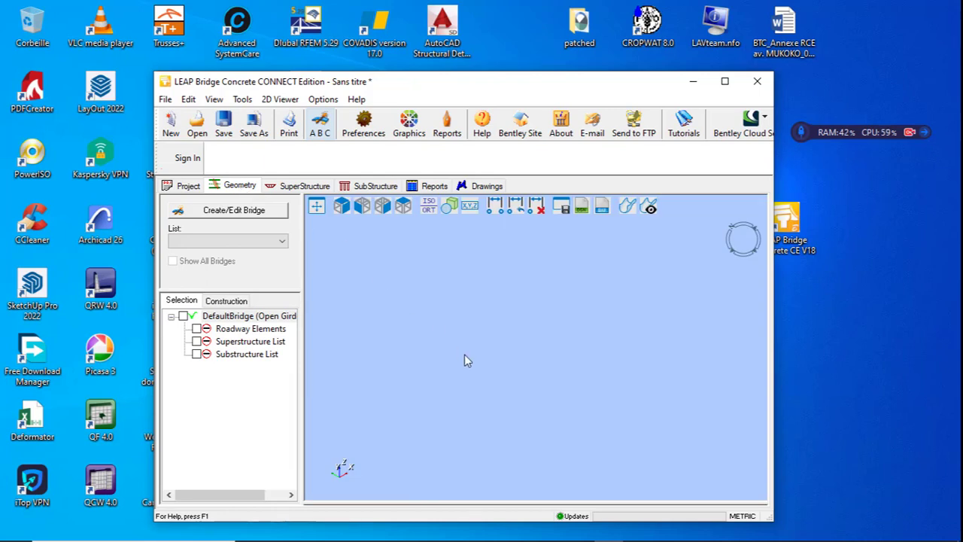
click(223, 214)
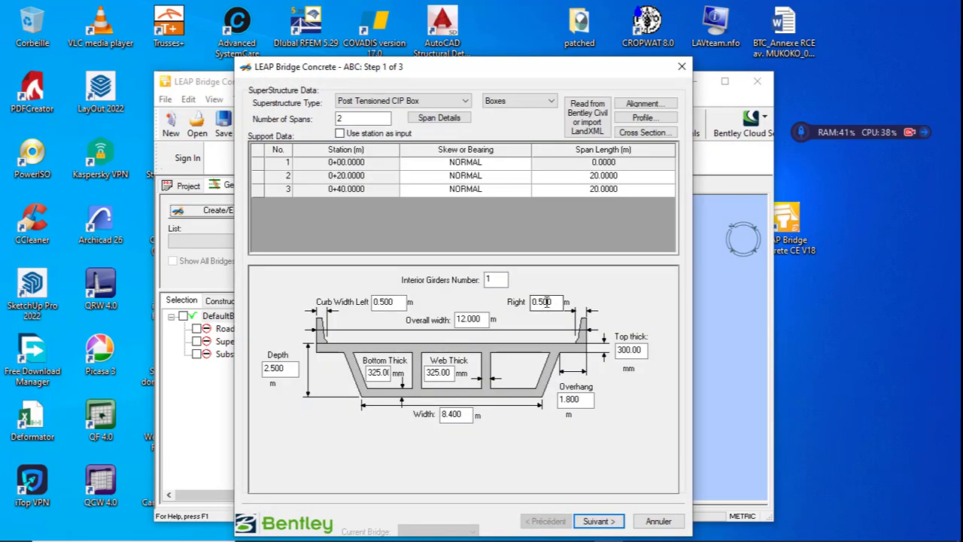
Step: Compare superstructure types (Post Tensioned CIP Box, CIP Slab) and settle on Prestressed Girders
click(405, 102)
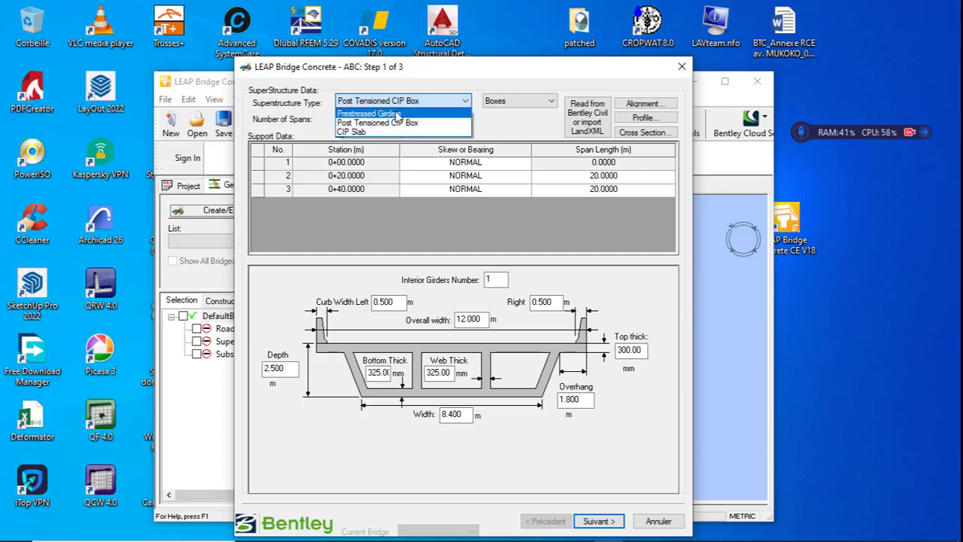
click(397, 114)
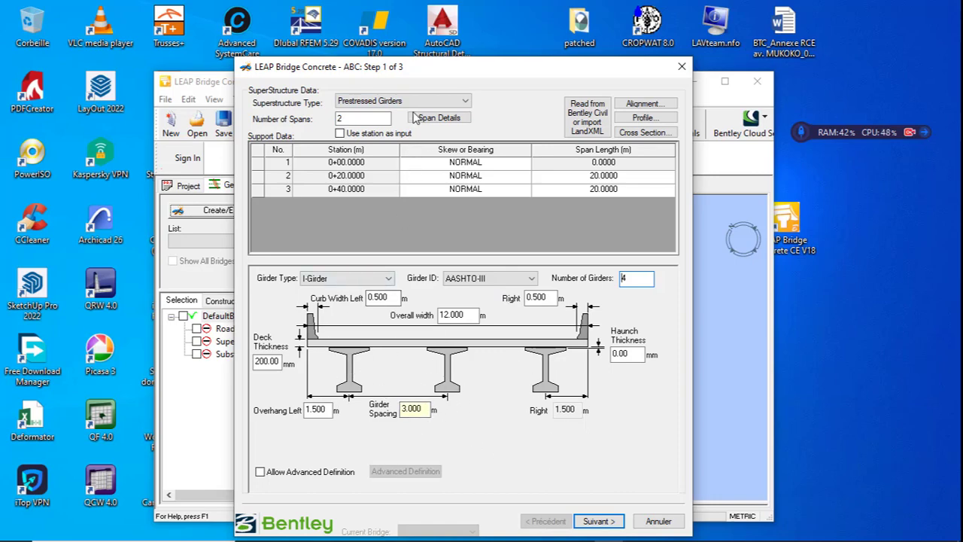
click(437, 104)
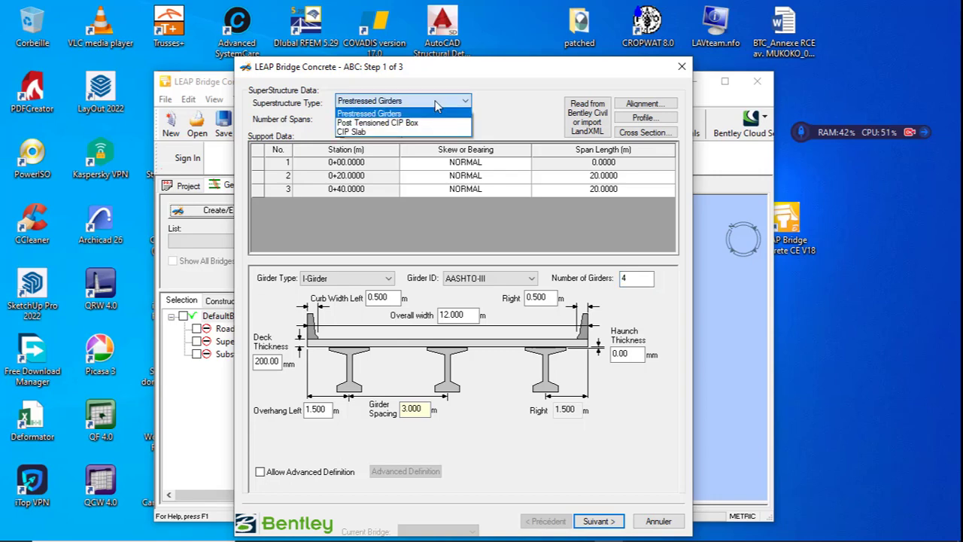
click(425, 122)
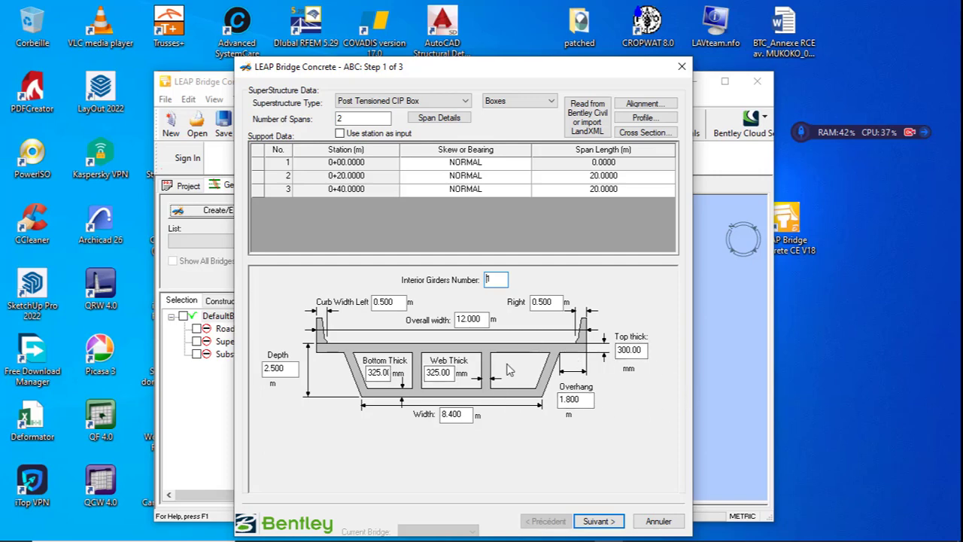
click(405, 104)
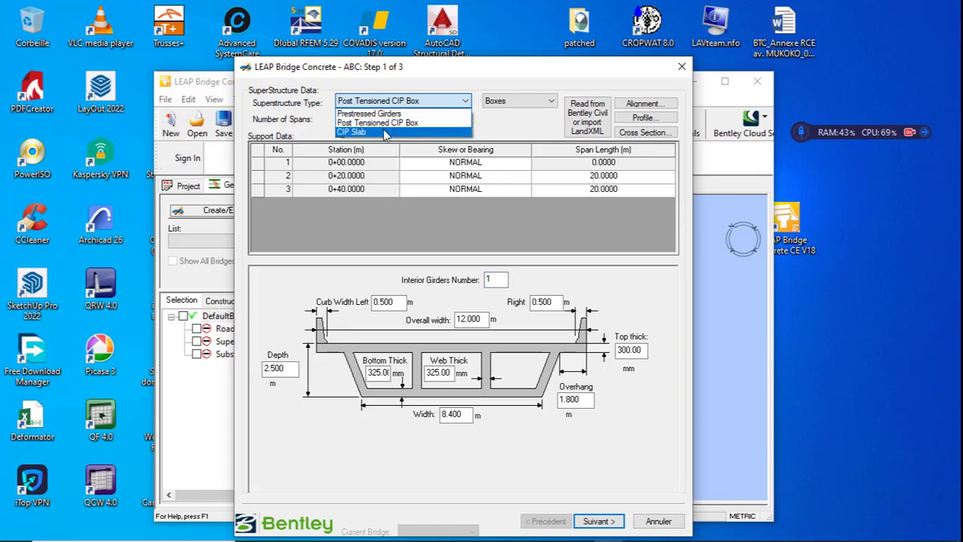
click(386, 133)
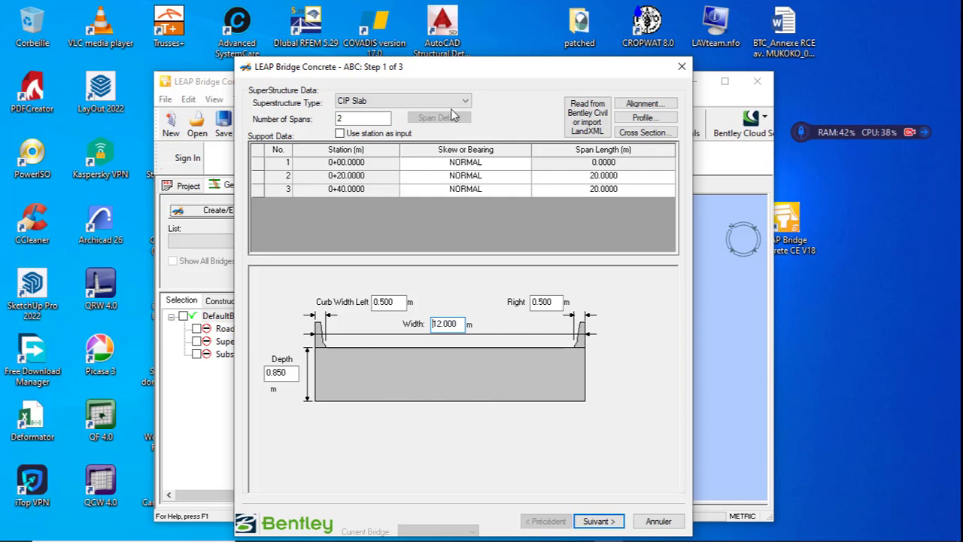
click(426, 102)
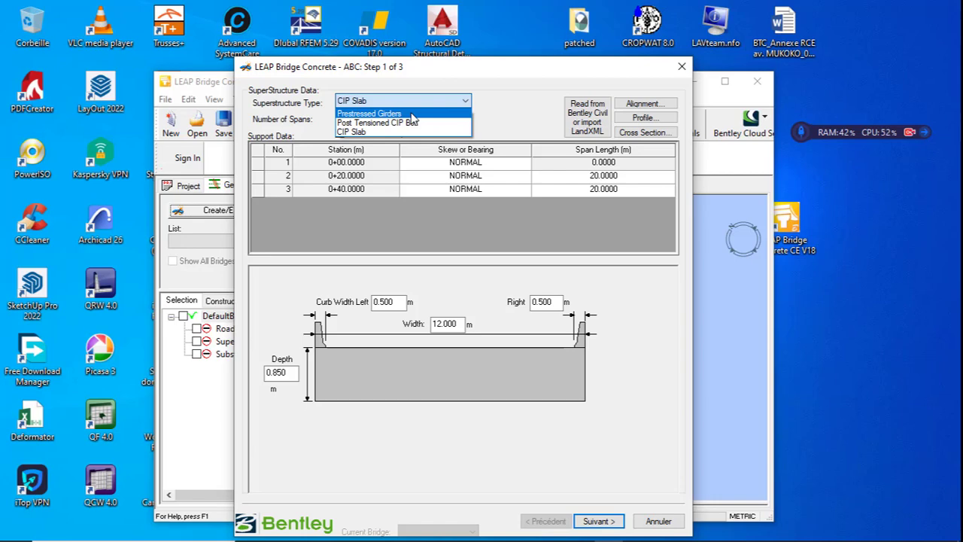
click(411, 113)
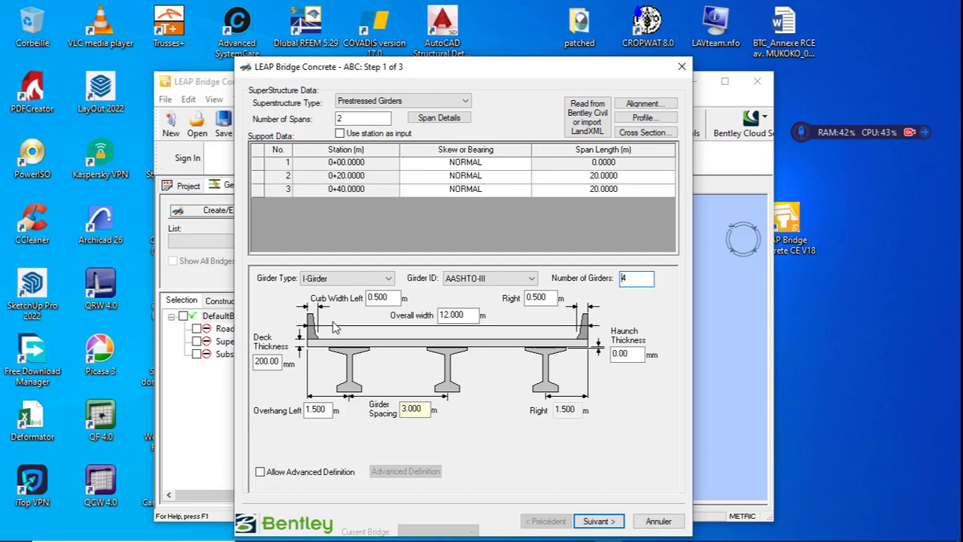
click(329, 278)
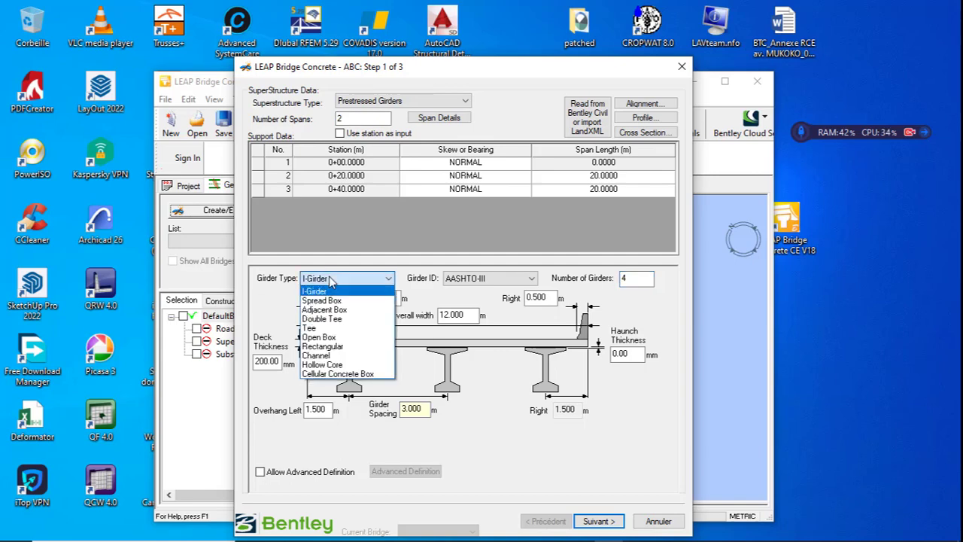
click(324, 300)
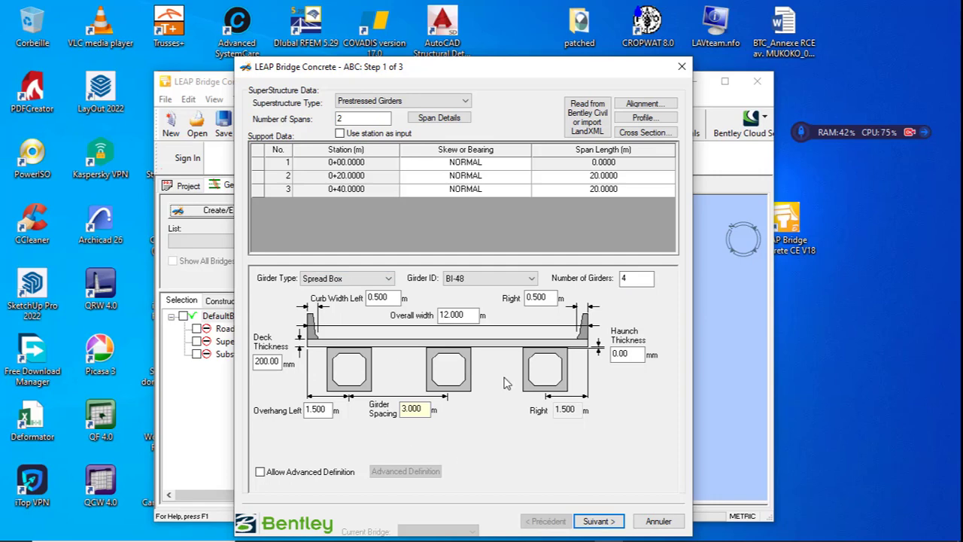
click(366, 286)
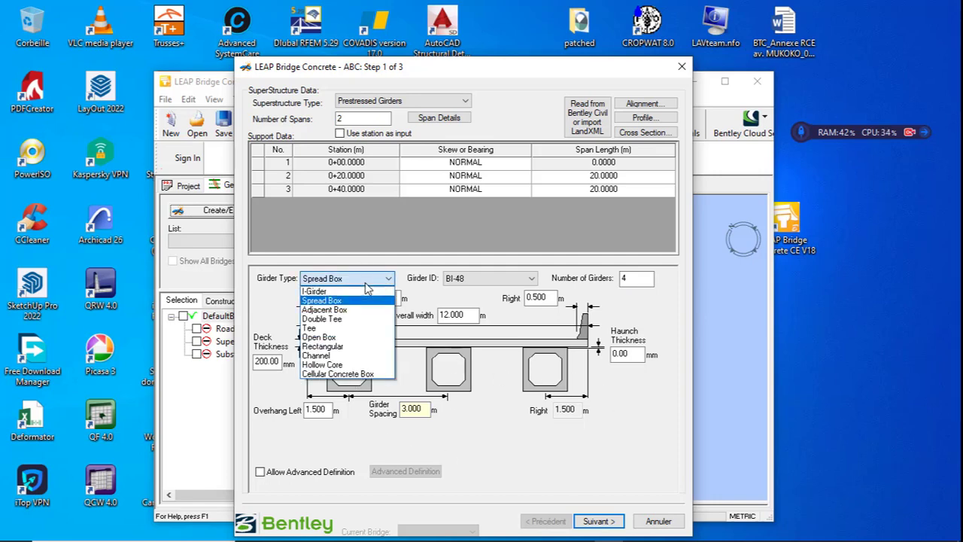
click(350, 319)
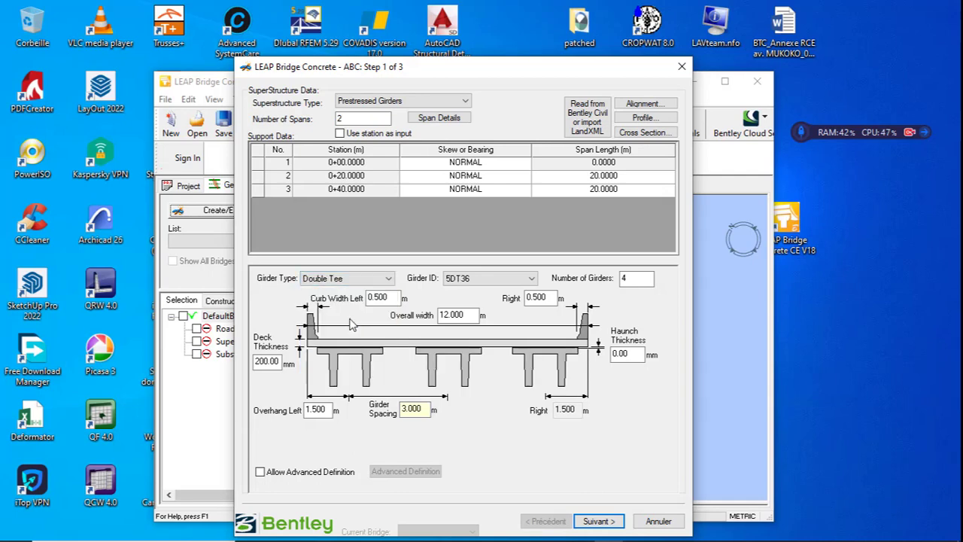
click(374, 280)
click(346, 329)
click(359, 279)
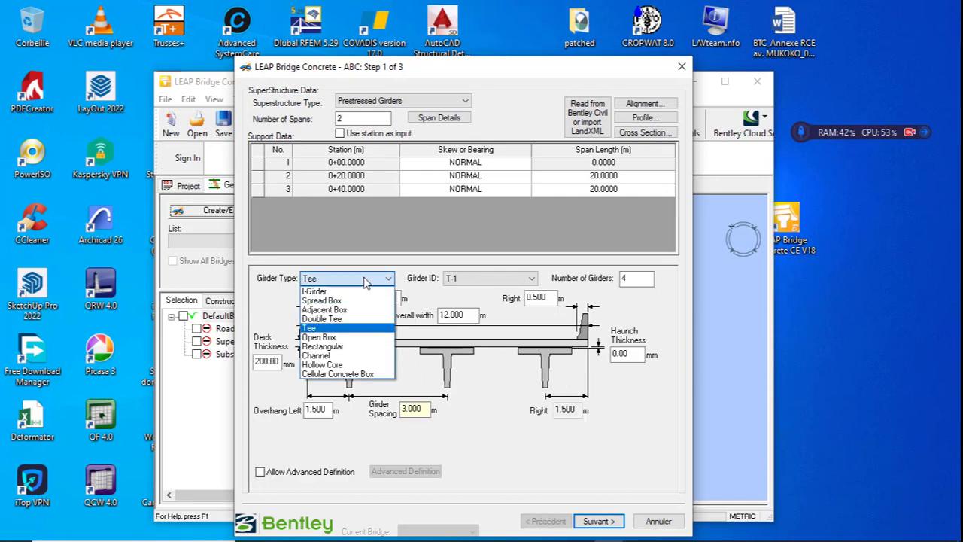
click(353, 292)
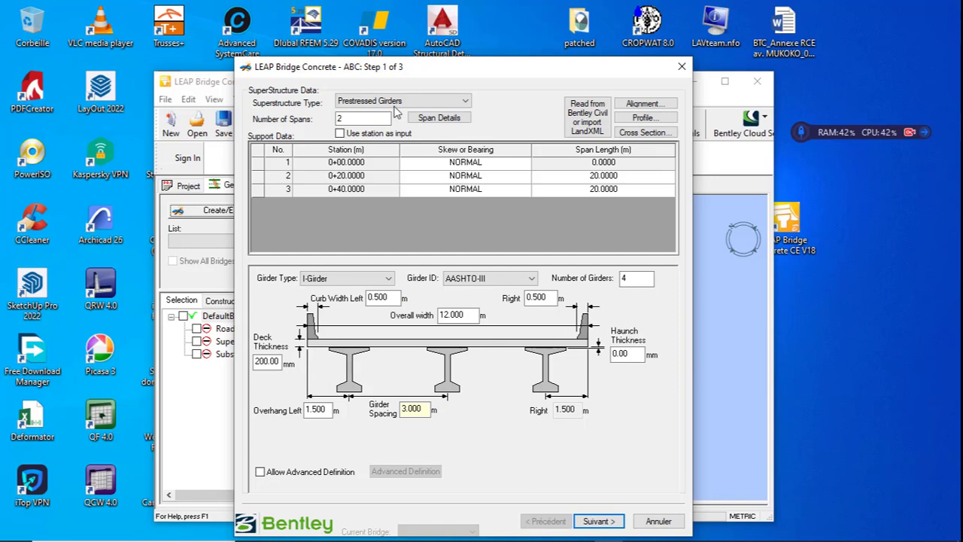
Step: Change the number of spans to 3, review overhang and girder spacing, and continue to Step 2
click(369, 121)
drag(369, 120, 318, 122)
text(3)
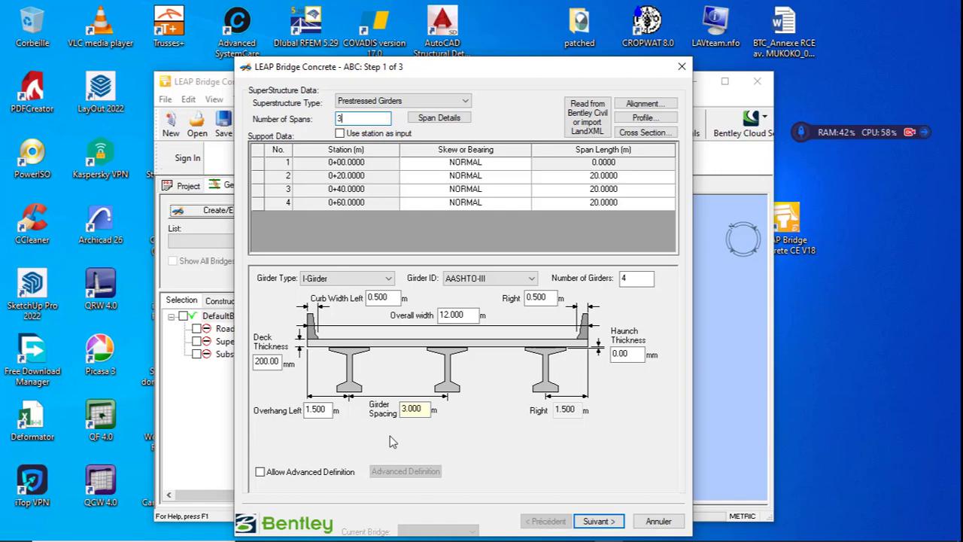
click(324, 410)
click(421, 410)
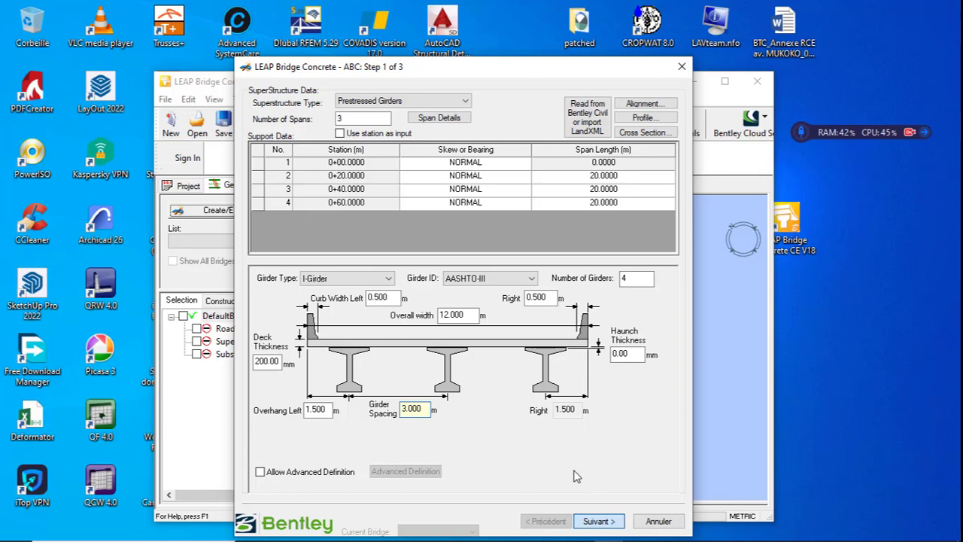
key(Return)
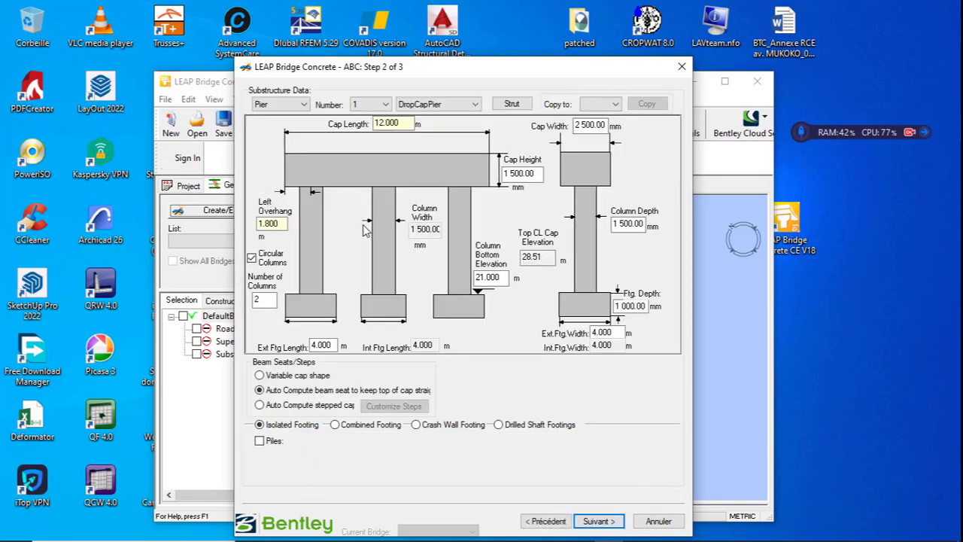
Step: Switch the Substructure Data selection from Pier to Abutment
click(284, 109)
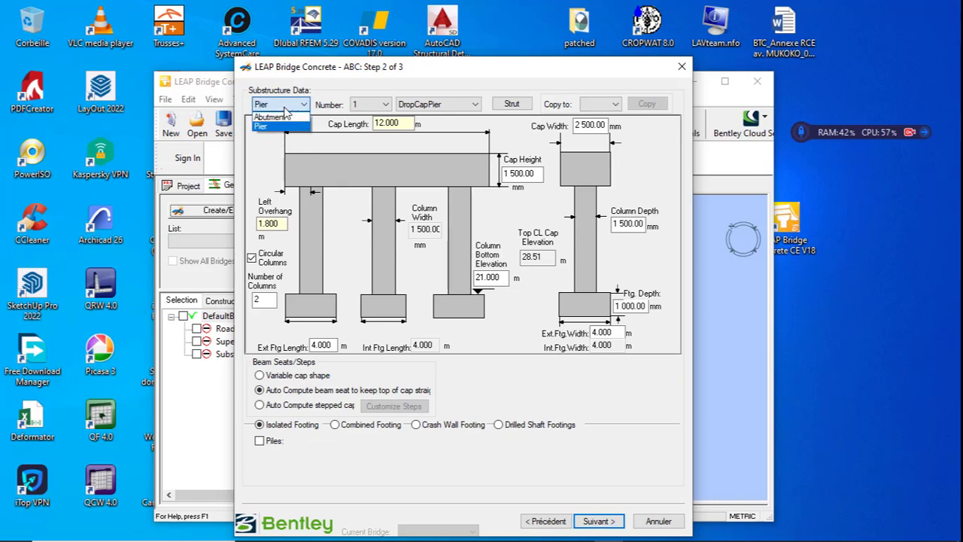
click(267, 117)
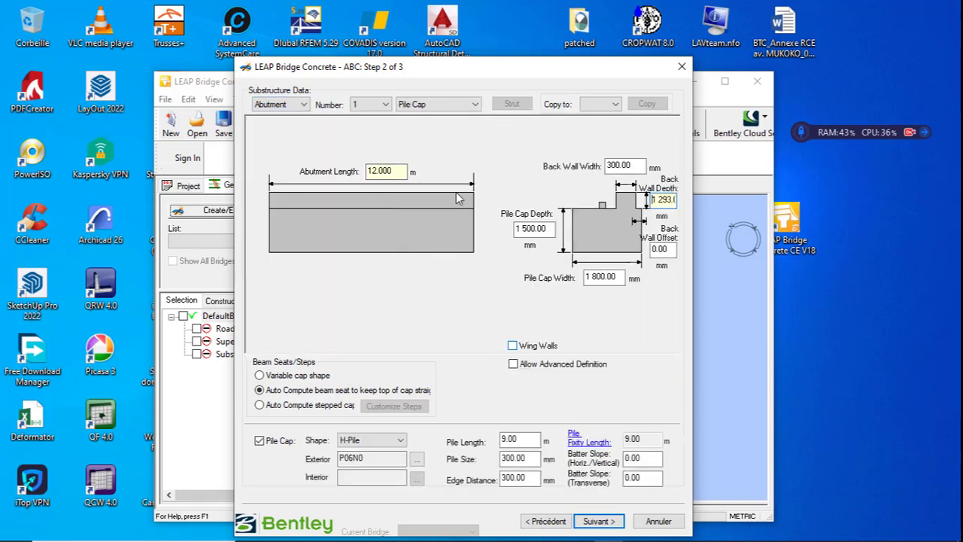
Step: Change abutment 1 from Pile Cap to Stem Wall with a 3000 mm stem wall depth
click(462, 107)
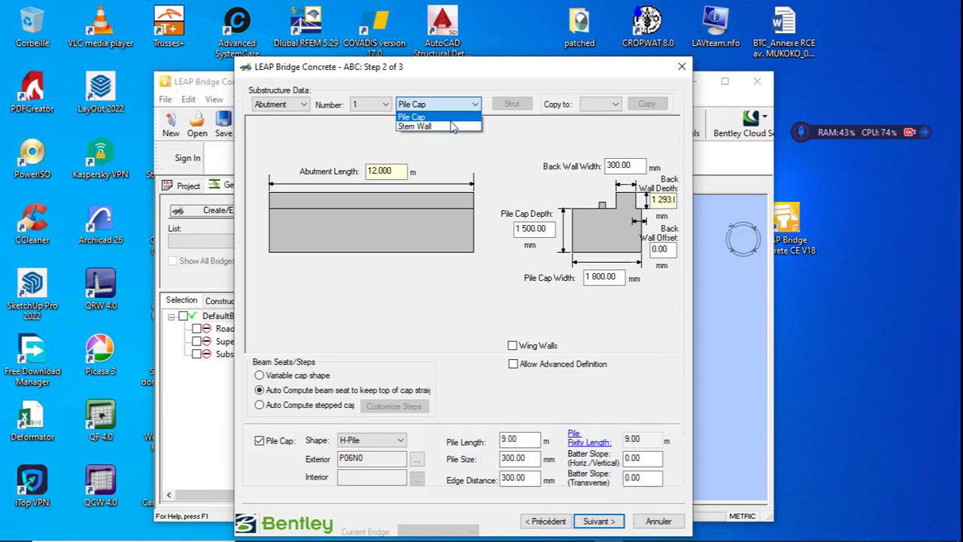
click(449, 126)
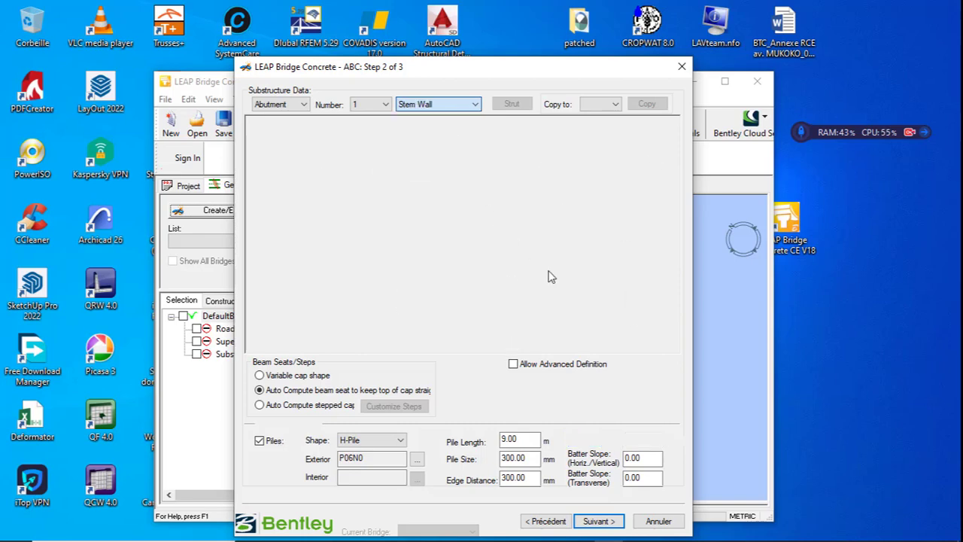
click(609, 235)
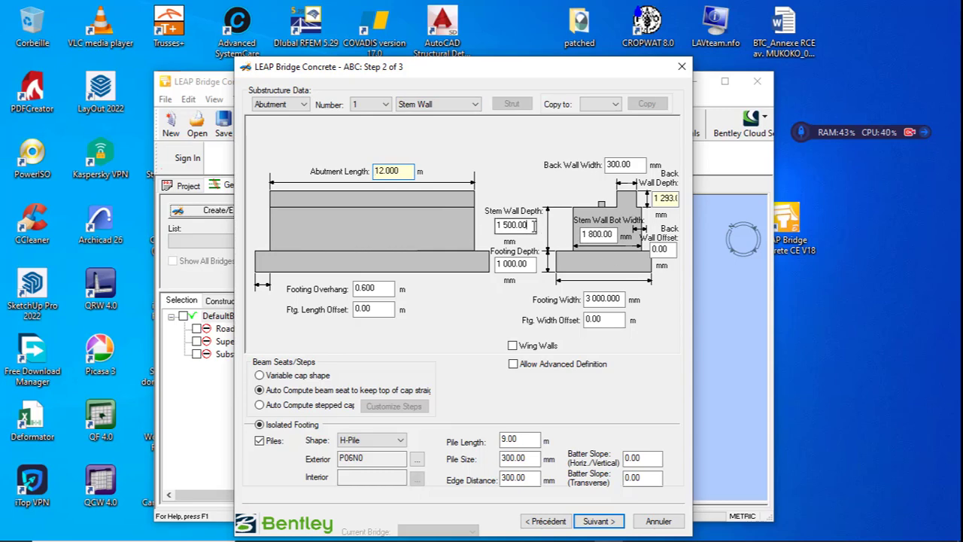
drag(533, 225, 465, 228)
text(3 000)
click(505, 264)
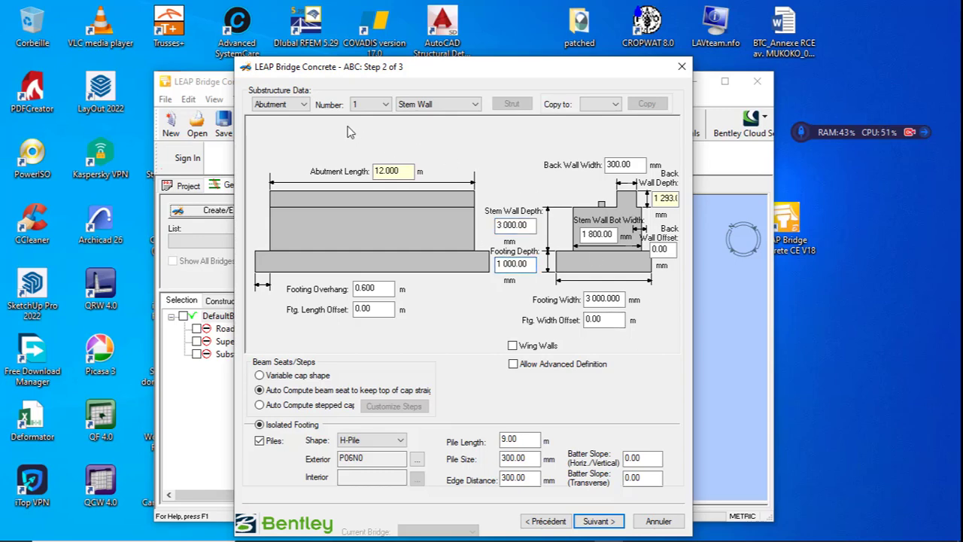
Step: Select abutment 2 and make it a Stem Wall type with 3000 mm stem wall depth
click(385, 105)
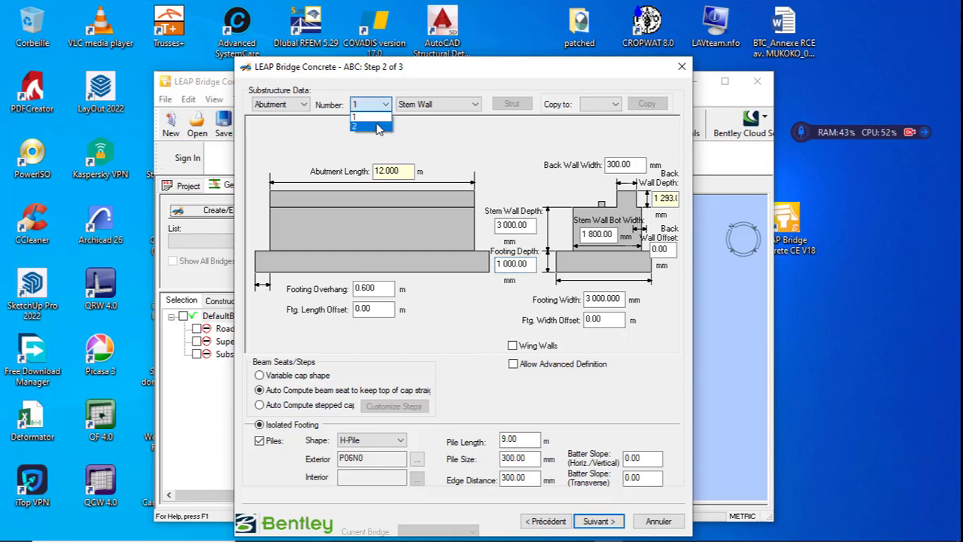
click(379, 128)
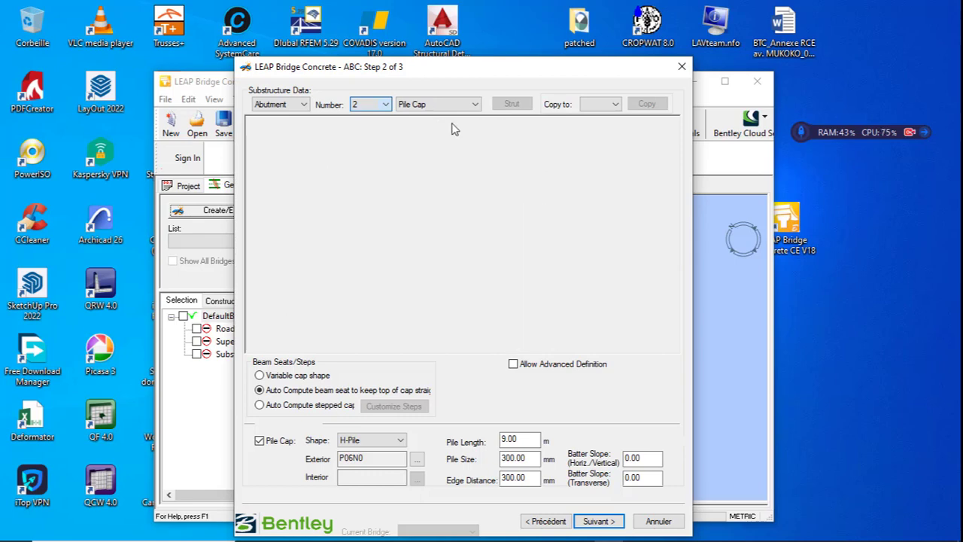
click(439, 105)
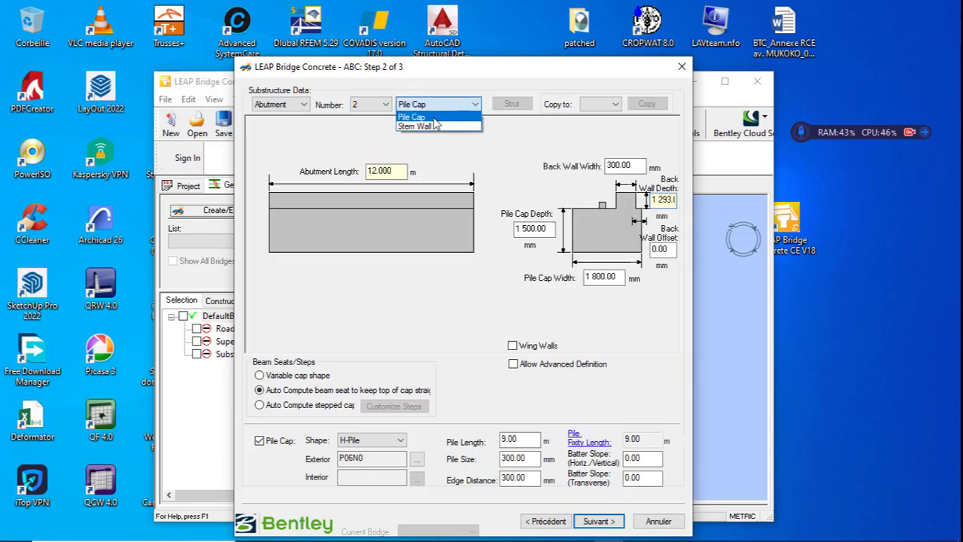
click(428, 126)
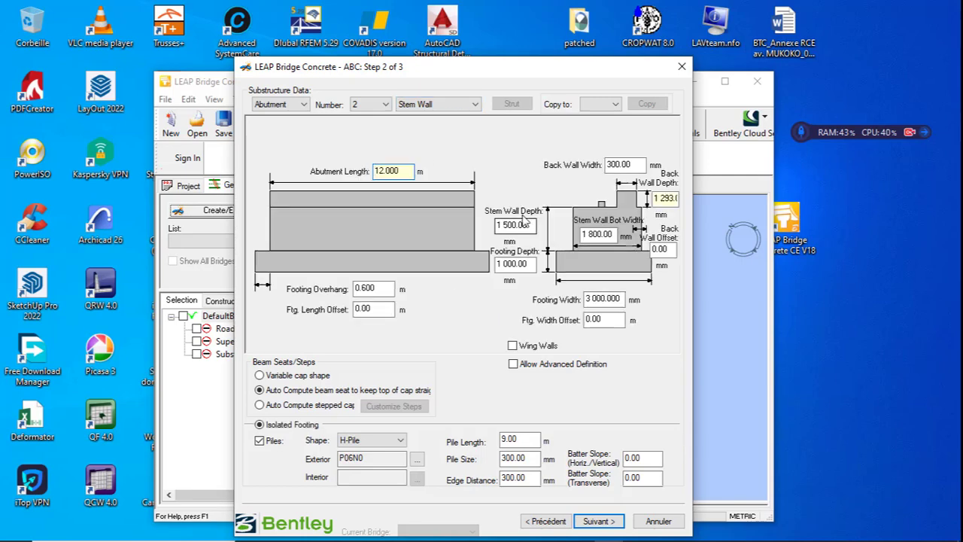
click(526, 224)
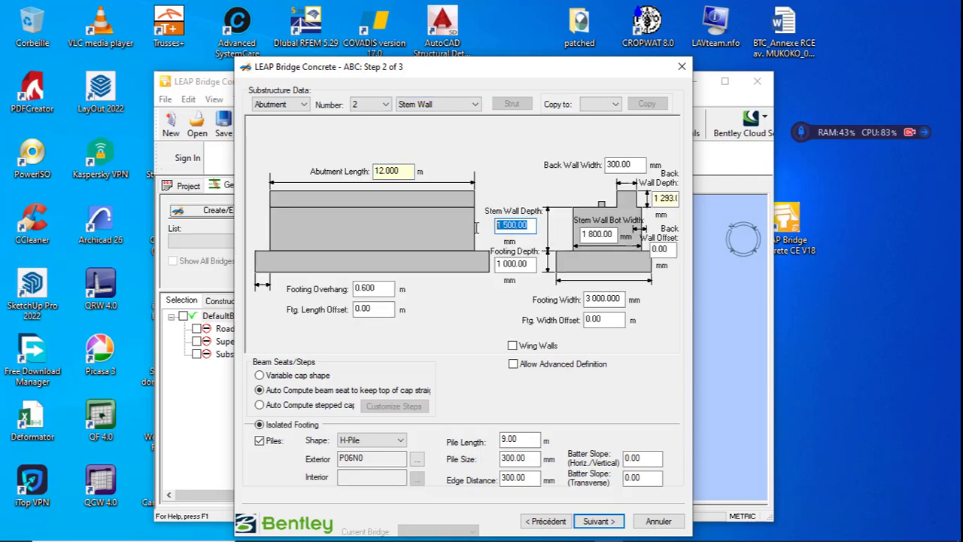
text(300)
click(506, 263)
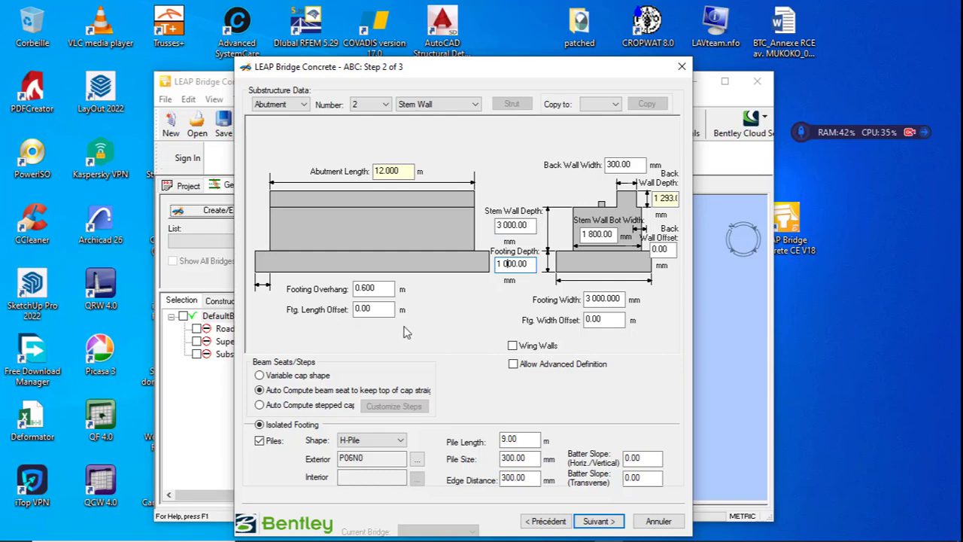
click(382, 444)
Step: Keep circular piles in the P06N0 pattern for abutment 2, with 9.00 m length
click(378, 454)
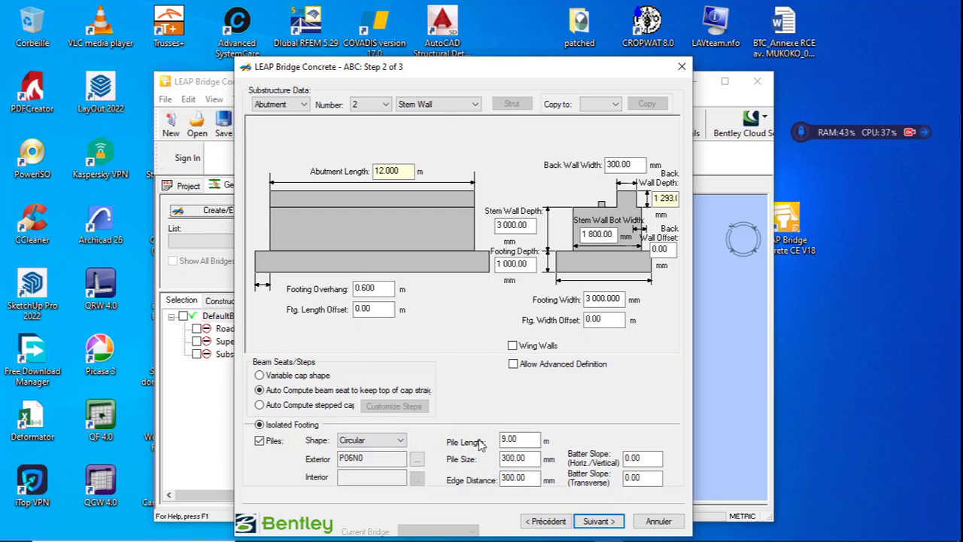
click(418, 460)
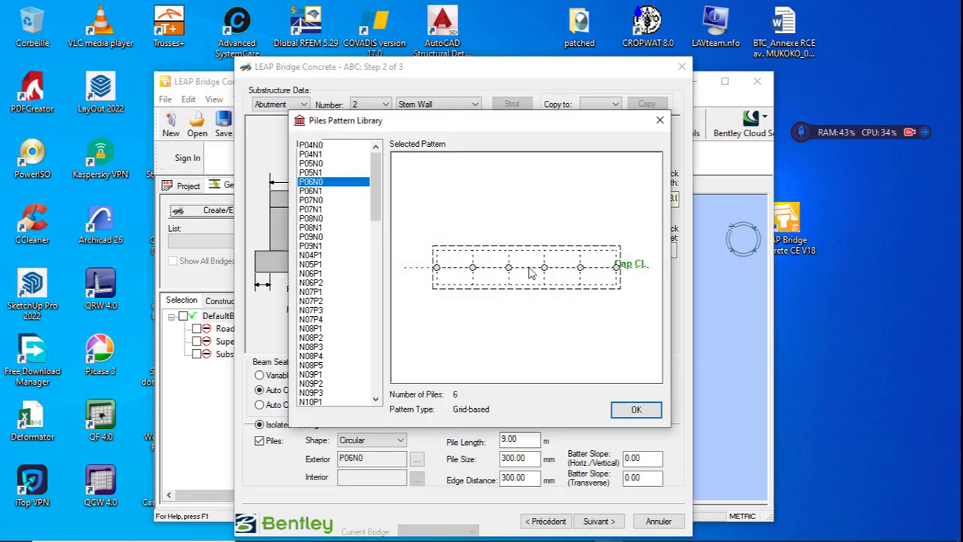
click(623, 409)
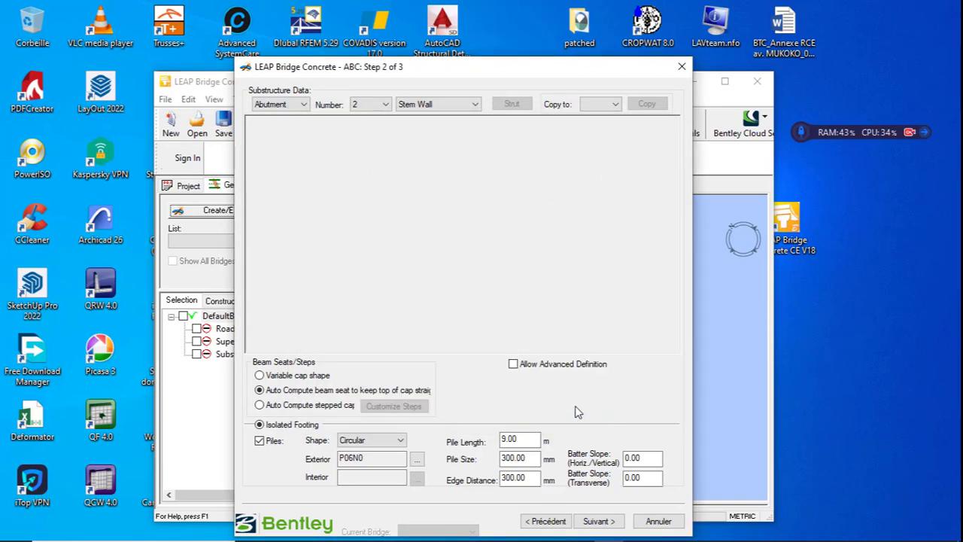
click(528, 440)
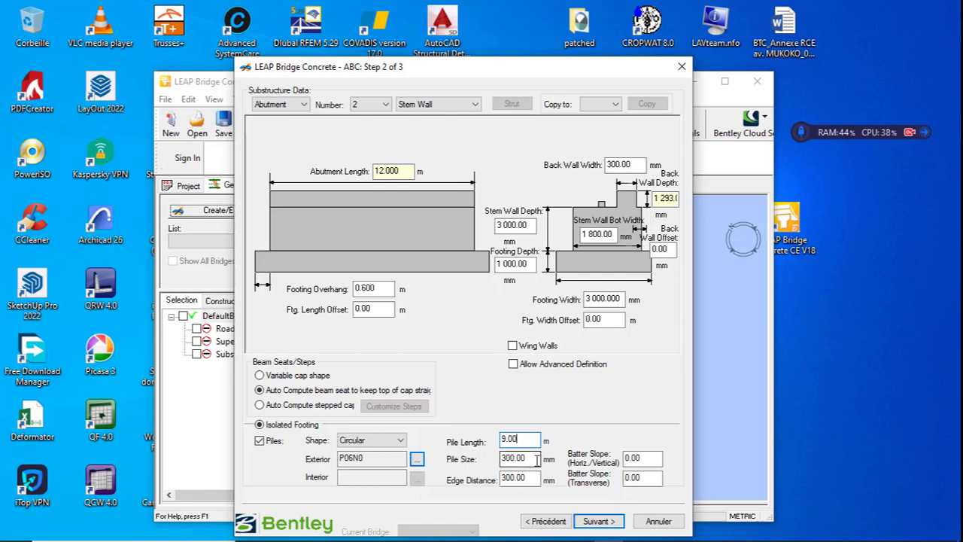
Step: Change abutment 2's pile size from 300 to 500 mm
click(537, 461)
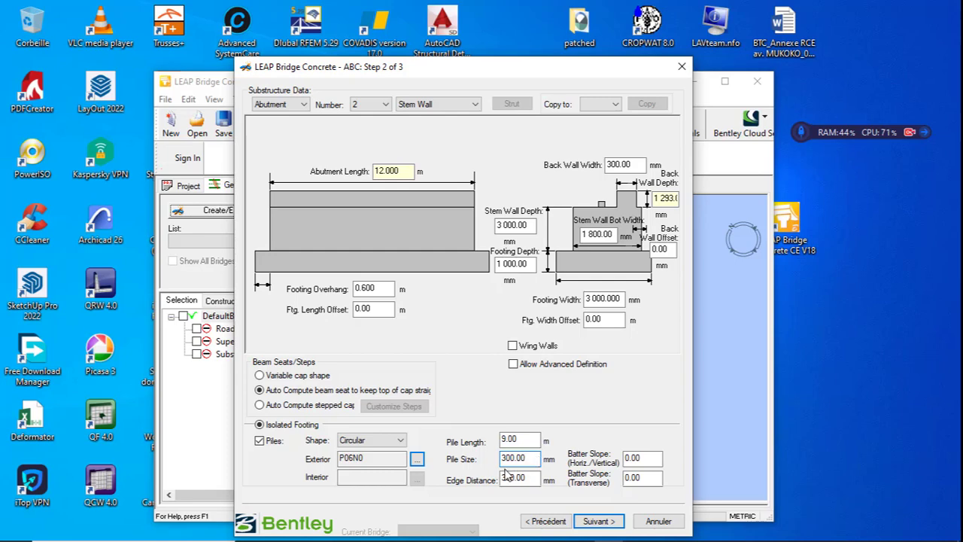
double_click(505, 460)
text(5)
click(536, 480)
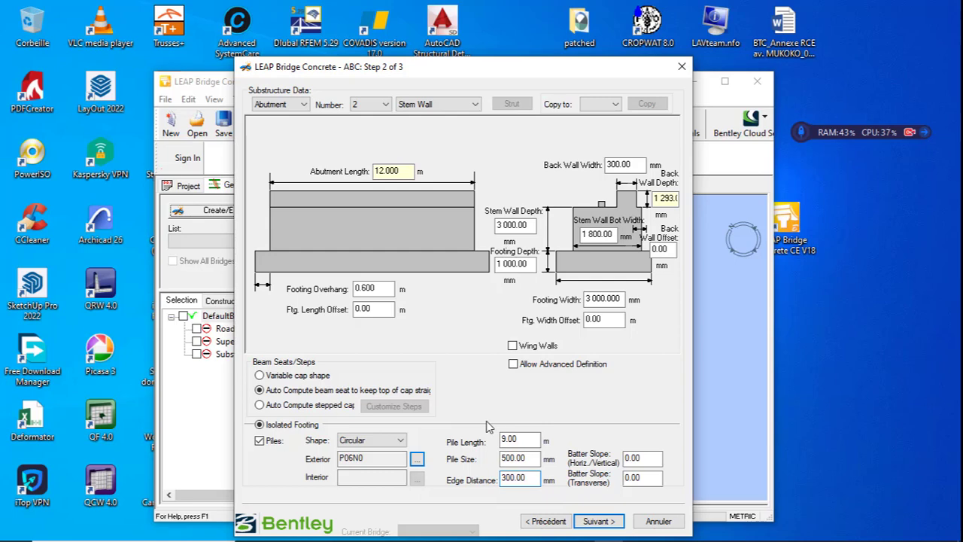
Step: Switch to abutment 1, keep circular pile shape, and change its pile size to 500 mm
click(381, 105)
click(373, 117)
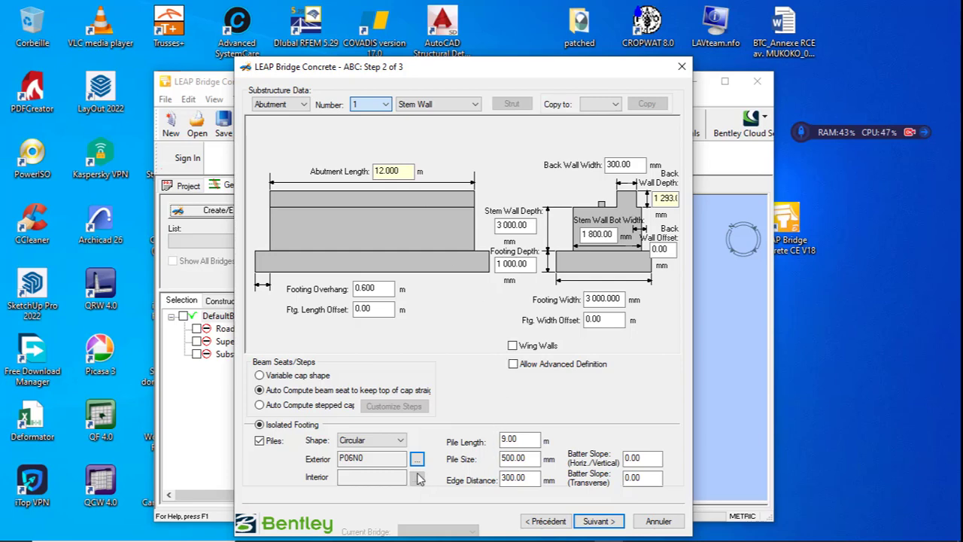
click(399, 440)
click(394, 452)
click(398, 443)
click(386, 454)
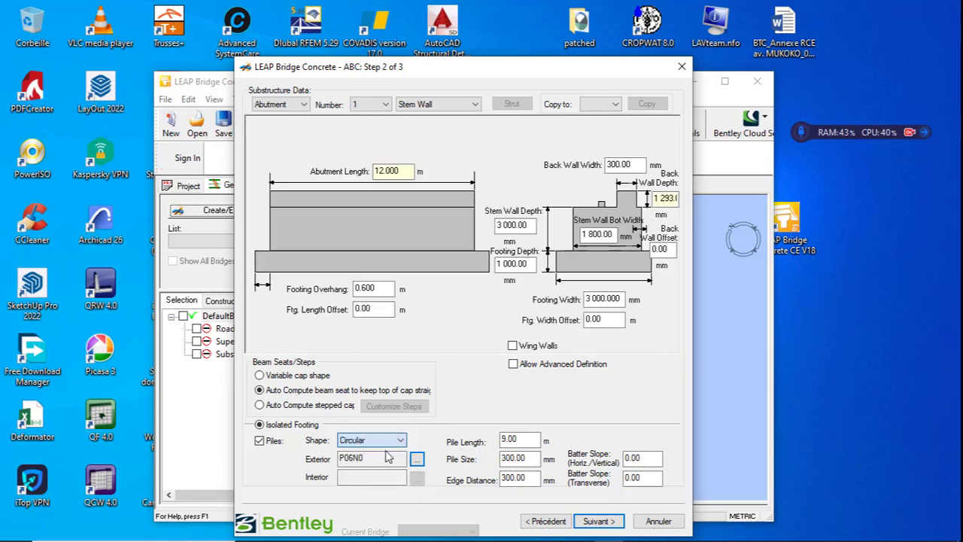
click(531, 459)
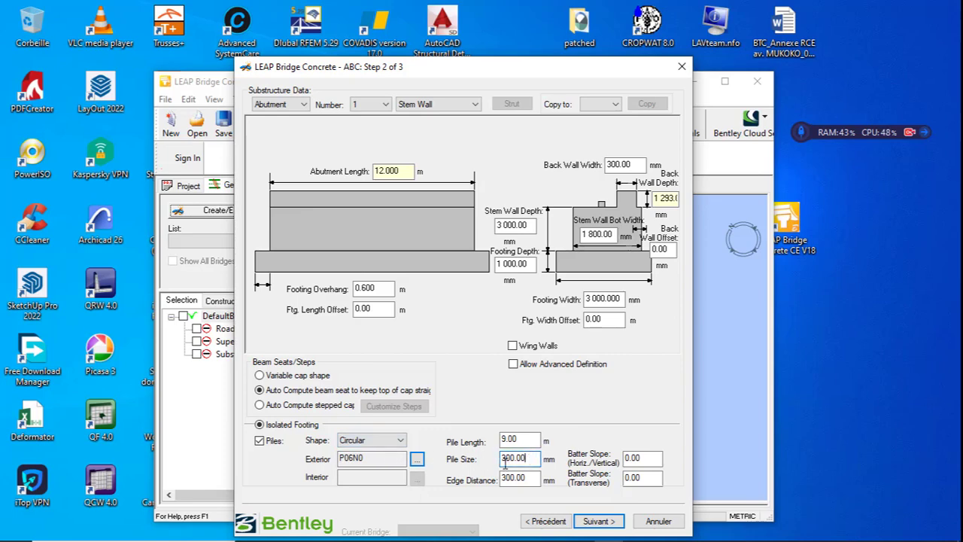
double_click(505, 460)
text(5)
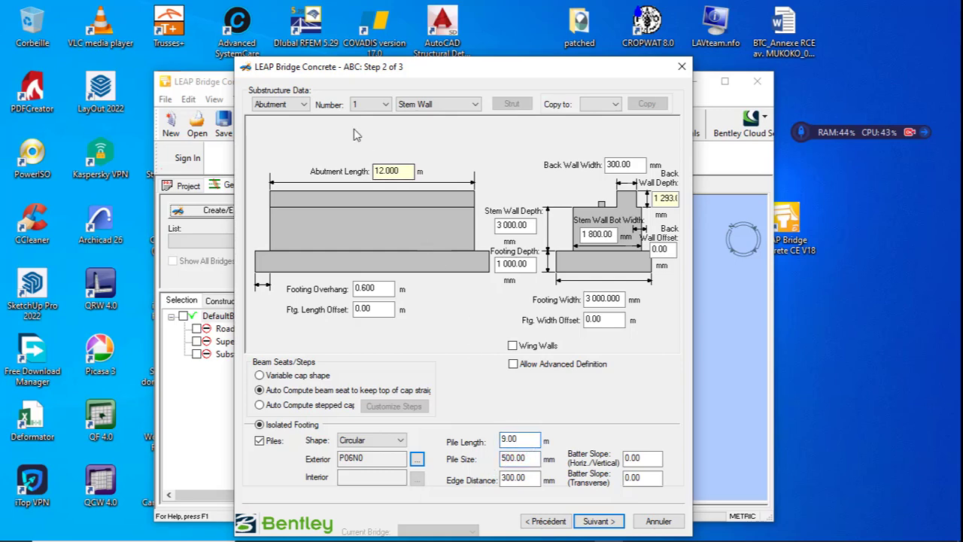
click(301, 105)
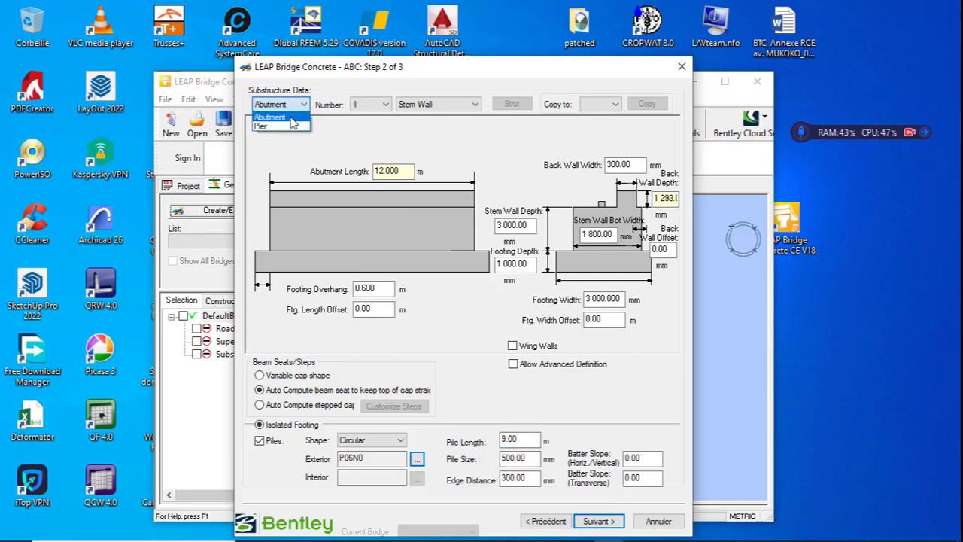
Step: Switch to the Pier data and set pier 1's type to TaperedCapPier
click(286, 128)
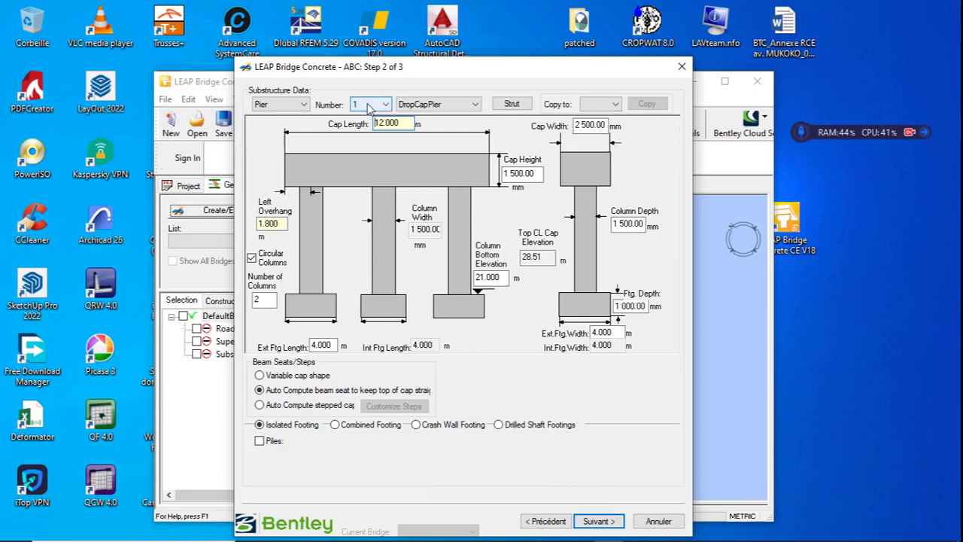
click(435, 105)
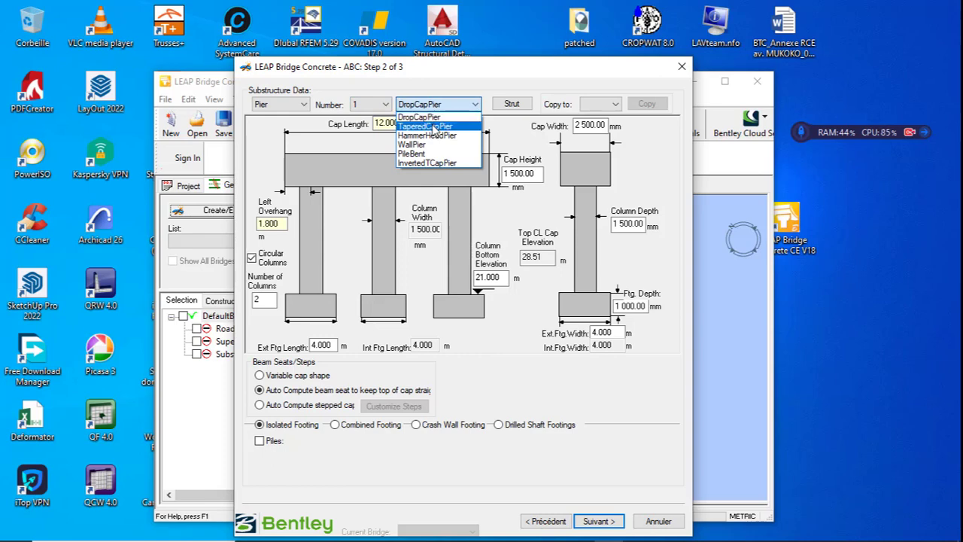
click(433, 126)
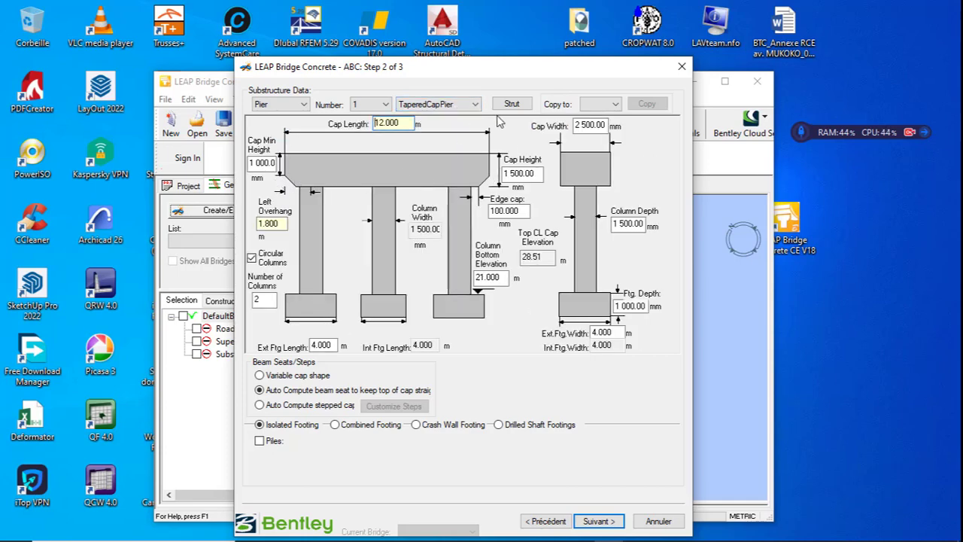
click(455, 110)
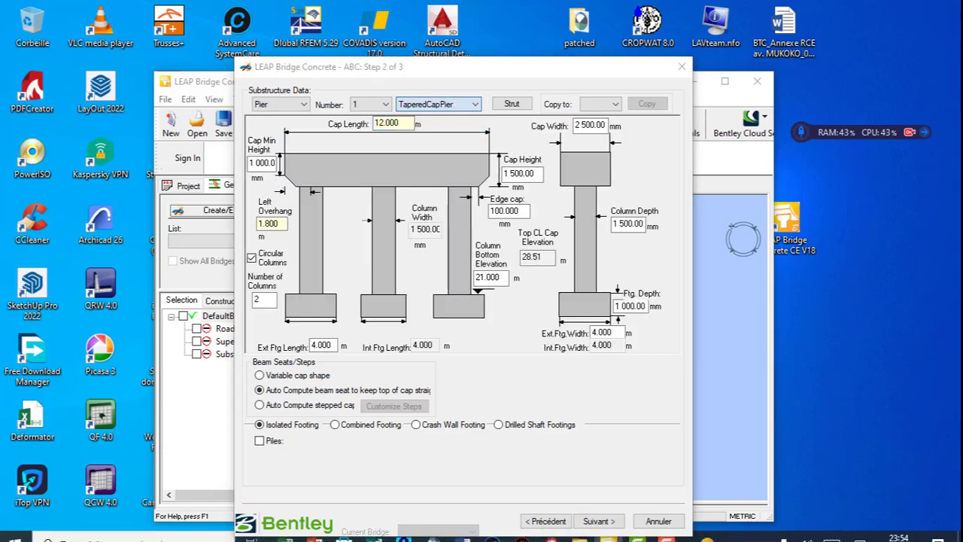
key(super)
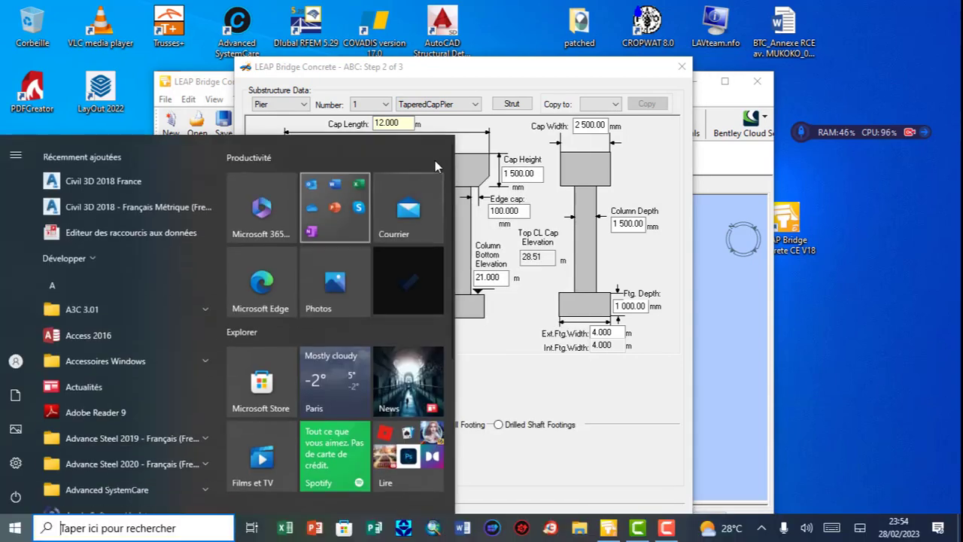
key(super)
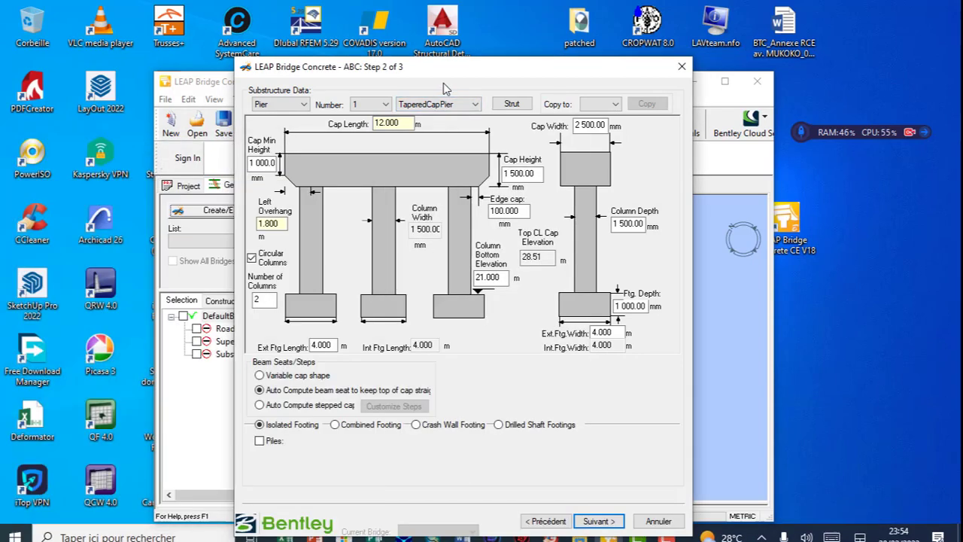
Step: Try HammerHeadPier and WallPier for pier 1, then settle on PileBent
click(444, 107)
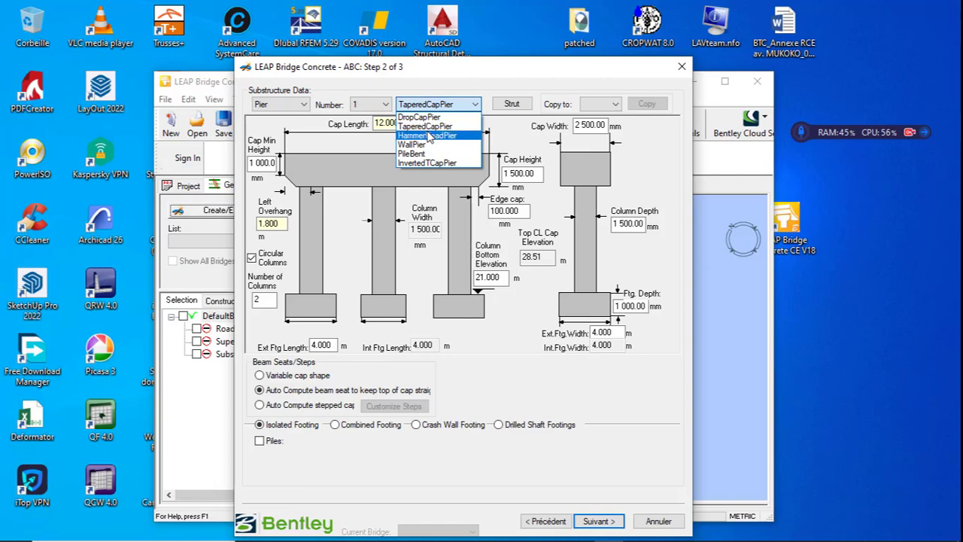
click(429, 136)
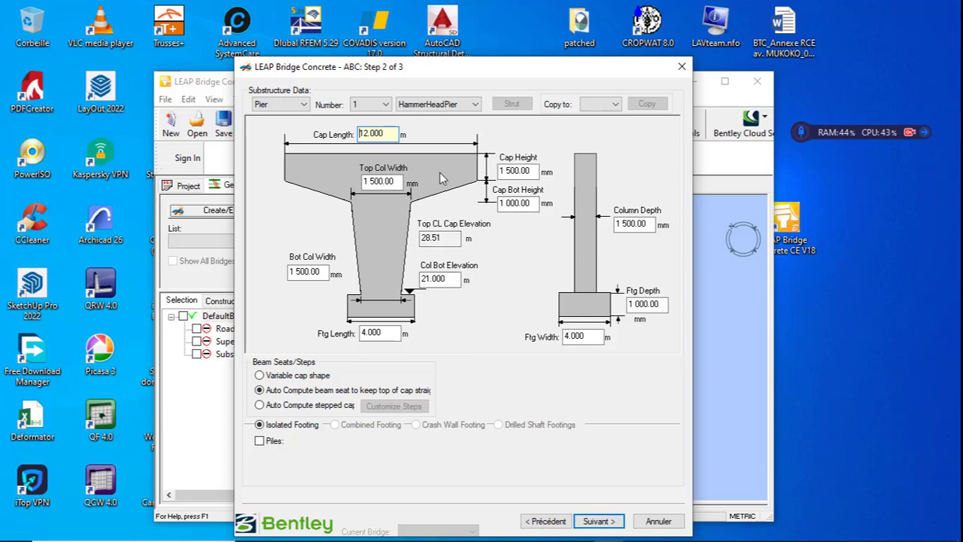
click(438, 104)
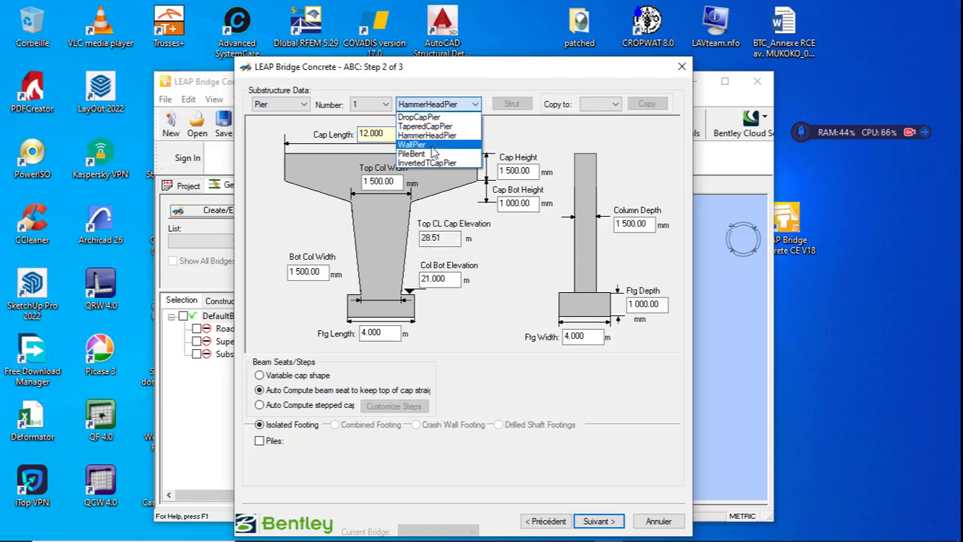
click(433, 144)
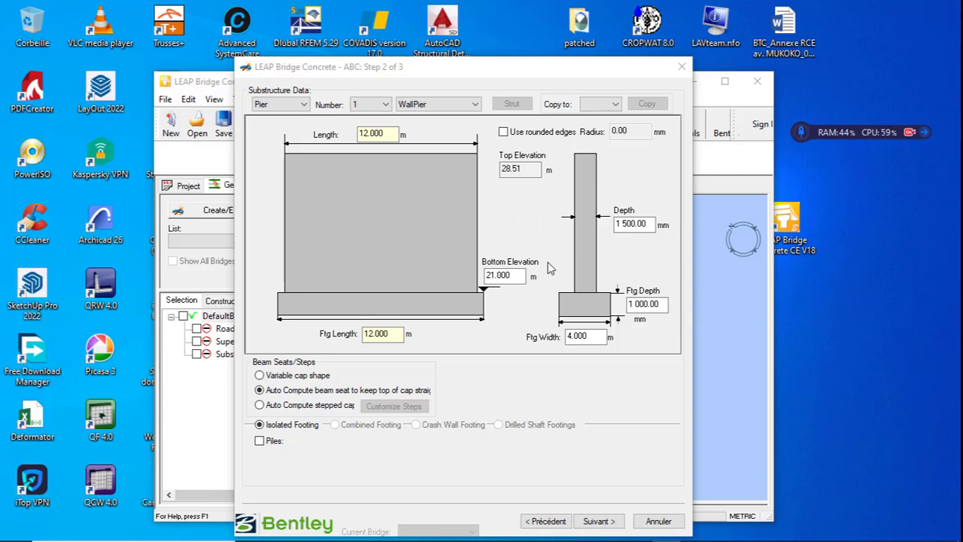
click(456, 109)
click(441, 156)
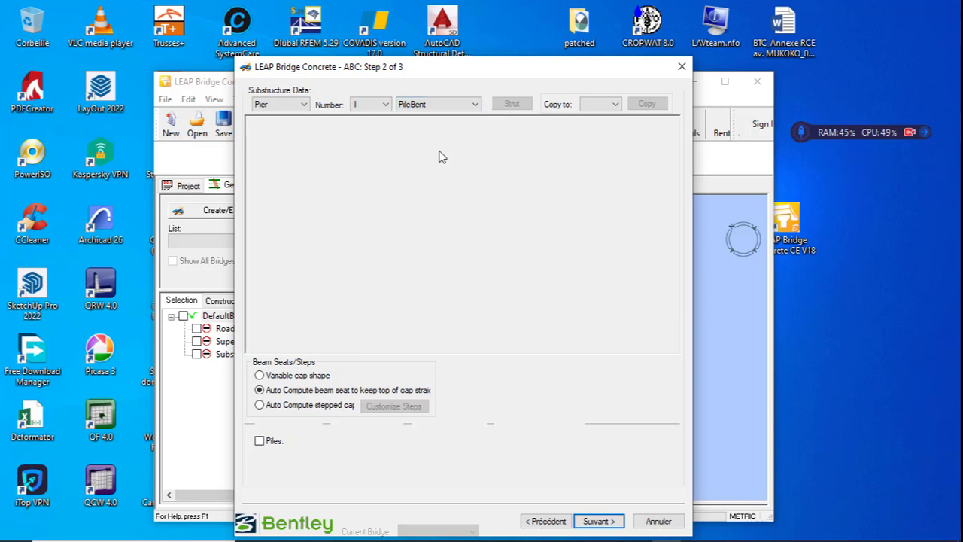
Step: Set pier 1's type to InvertedTCapPier
click(442, 105)
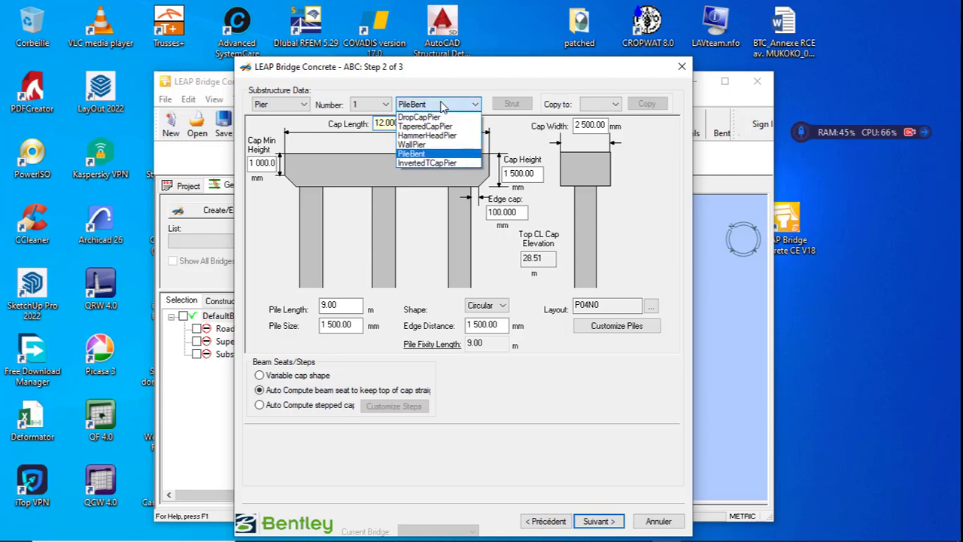
click(441, 164)
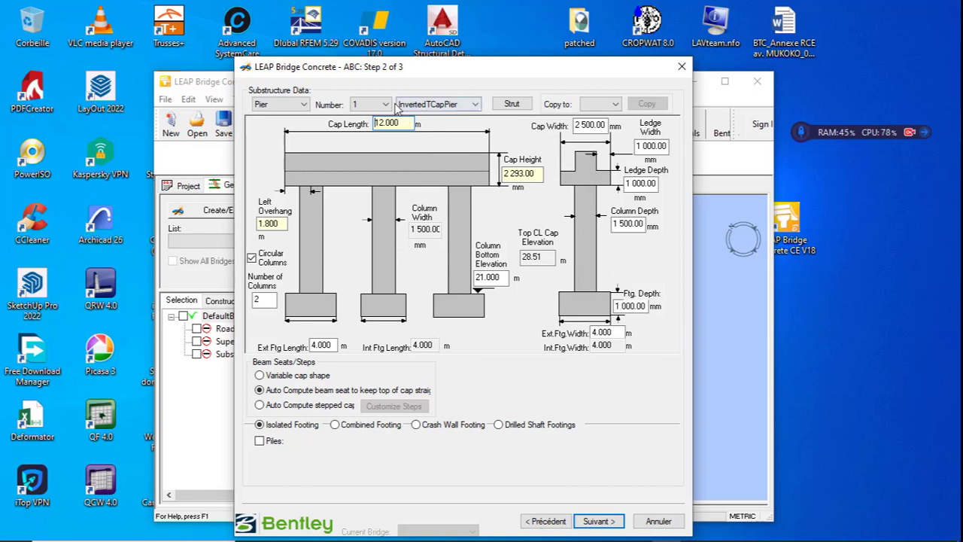
Step: Return pier 1 to DropCapPier on a combined footing with 500 mm piles
click(419, 105)
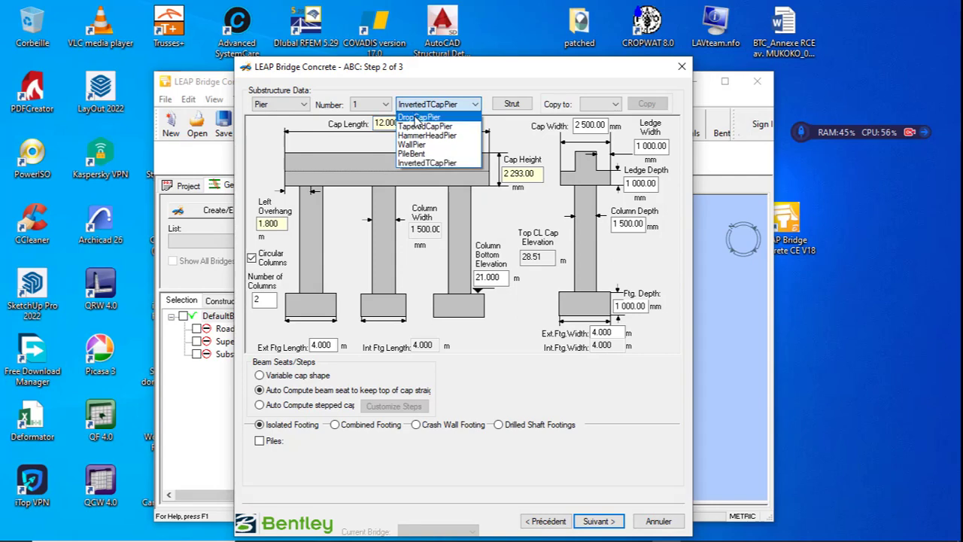
click(419, 117)
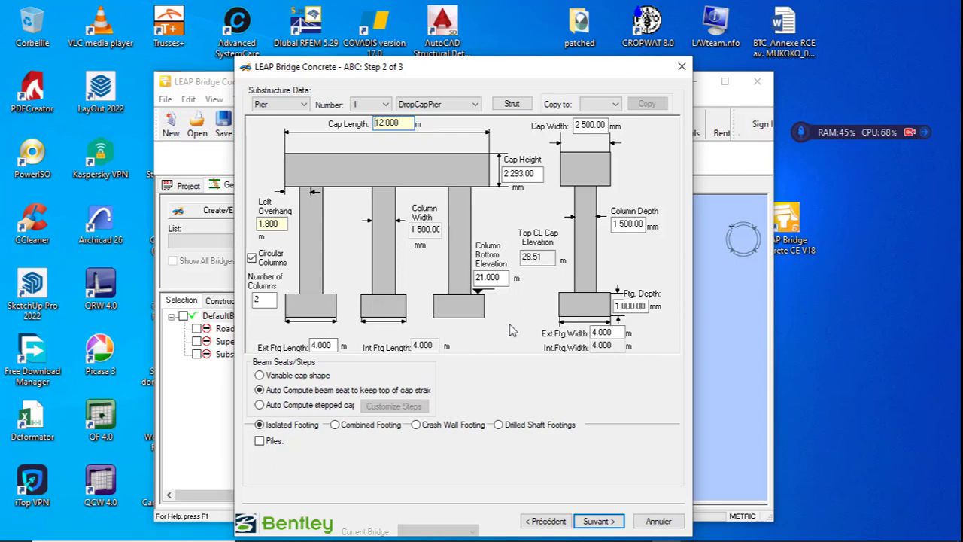
click(345, 426)
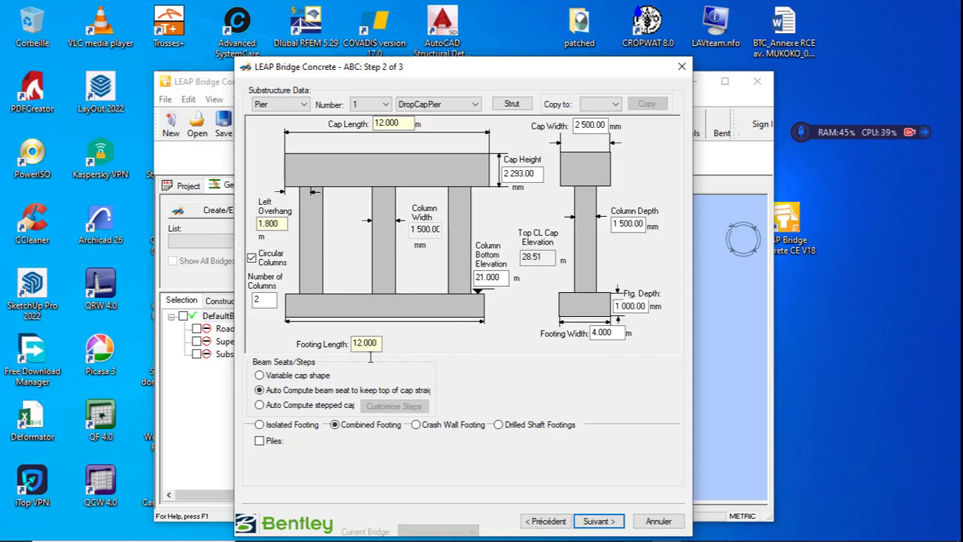
click(260, 442)
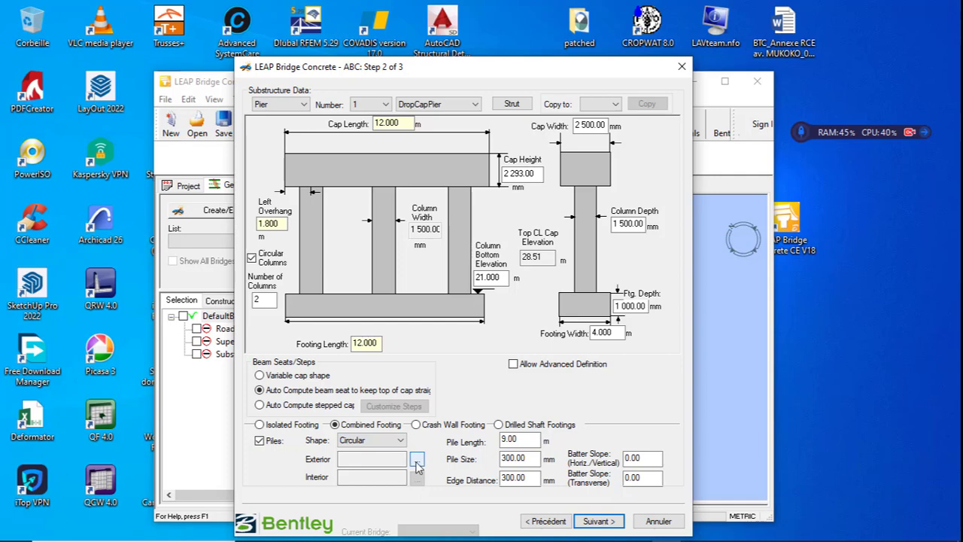
click(507, 461)
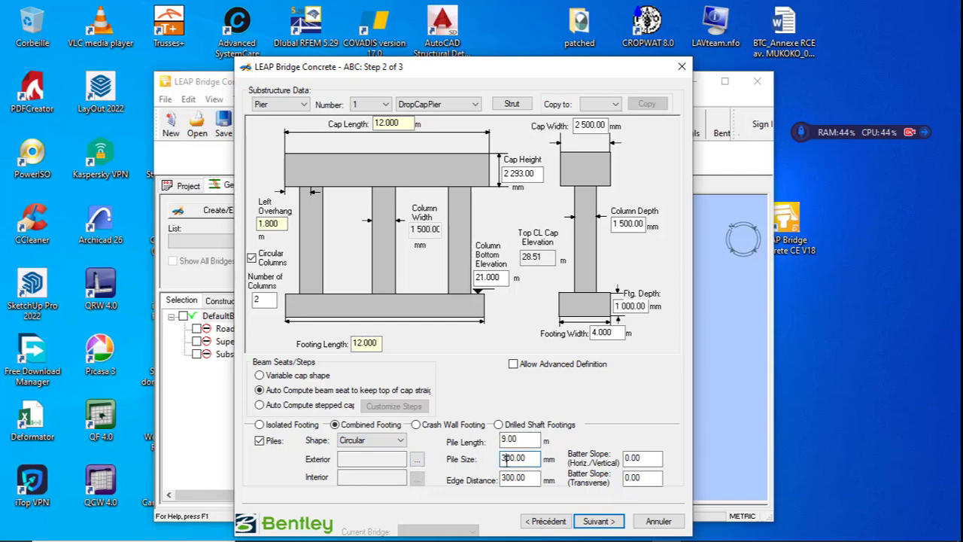
key(BackSpace)
text(5)
Step: Browse the Piles Pattern Library and choose N08P1 for pier 1's exterior piles
click(417, 460)
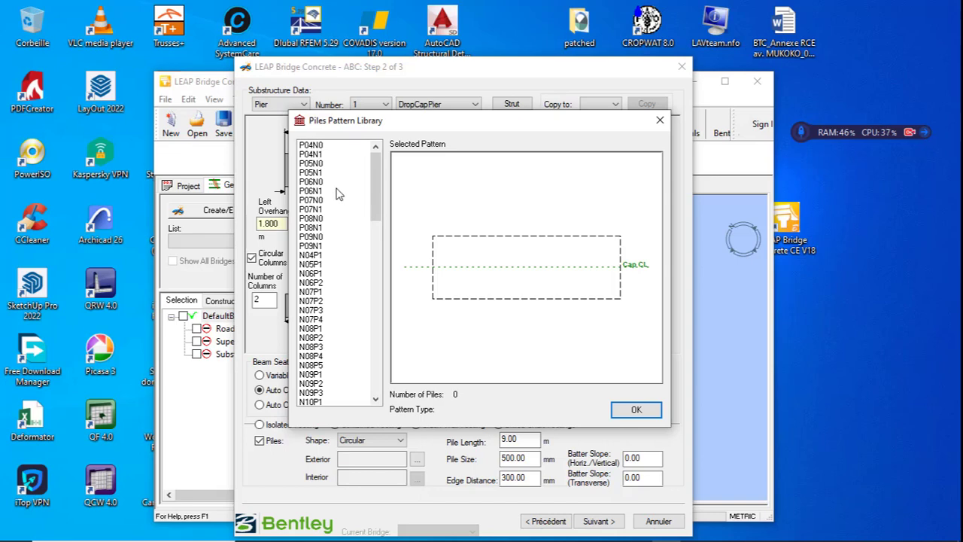
click(313, 220)
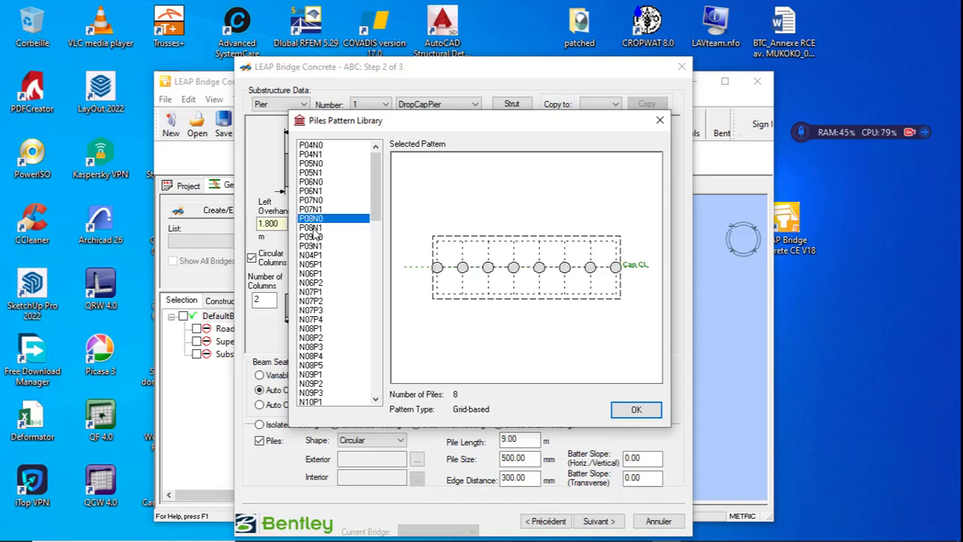
click(313, 227)
click(315, 247)
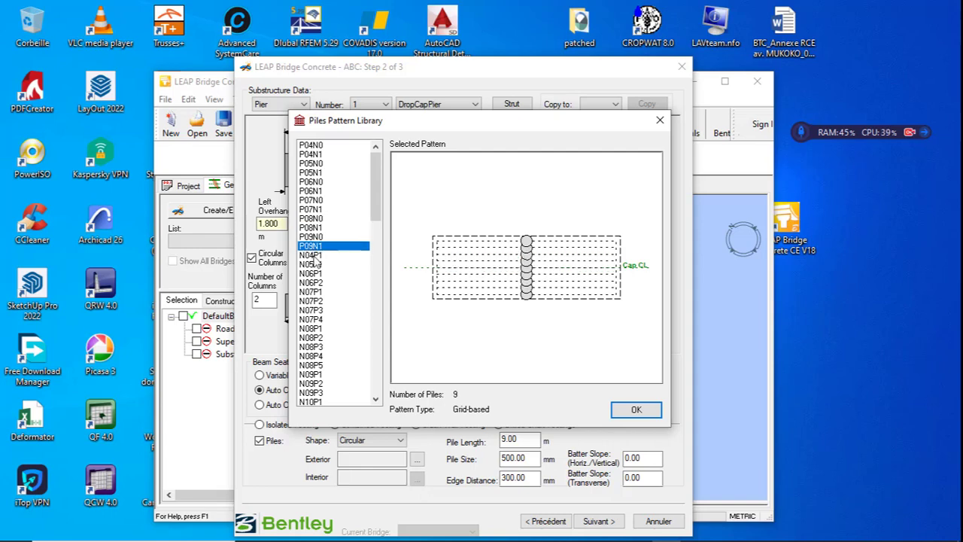
click(316, 264)
click(316, 283)
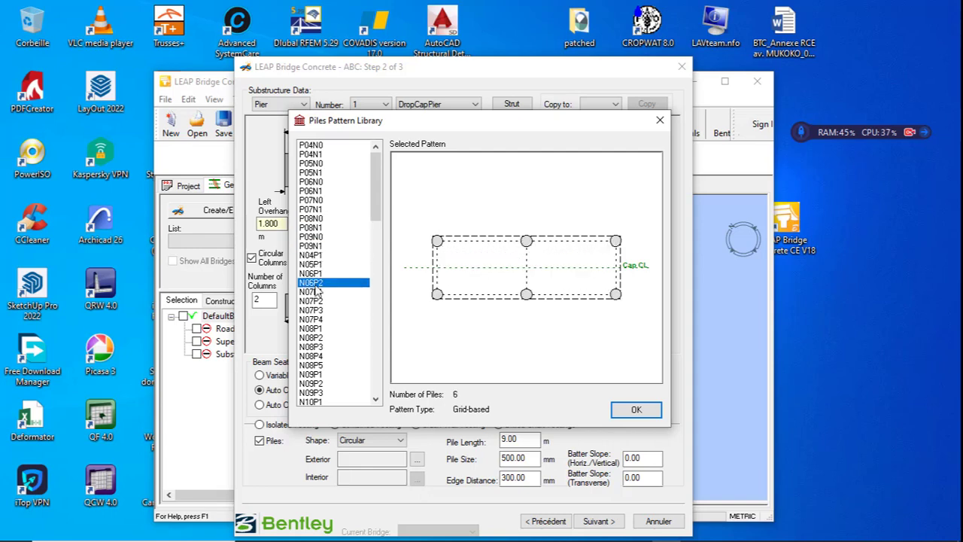
click(316, 292)
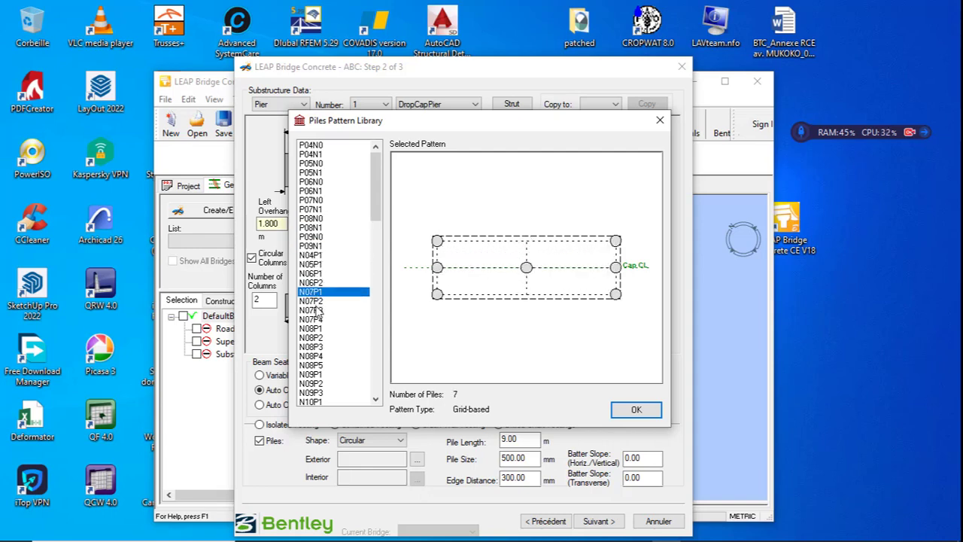
click(319, 310)
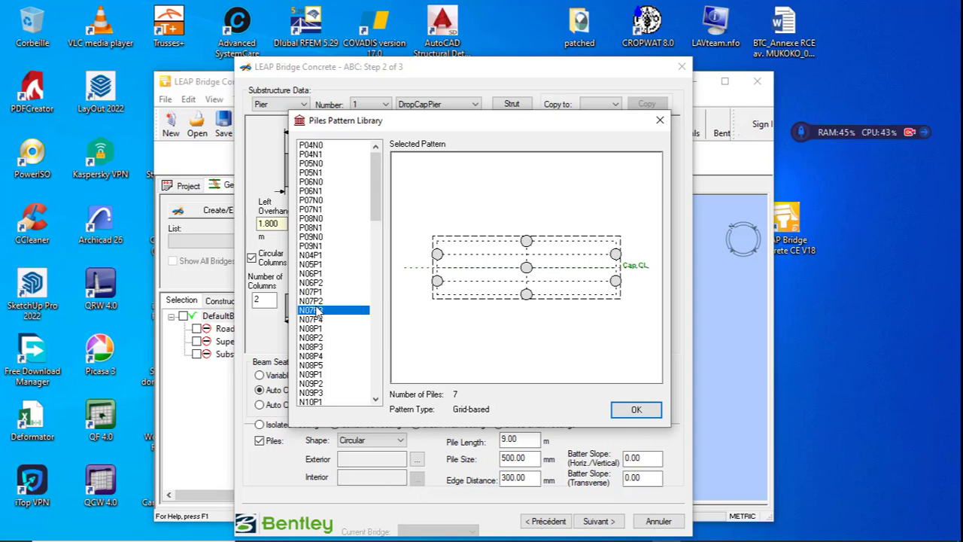
click(318, 320)
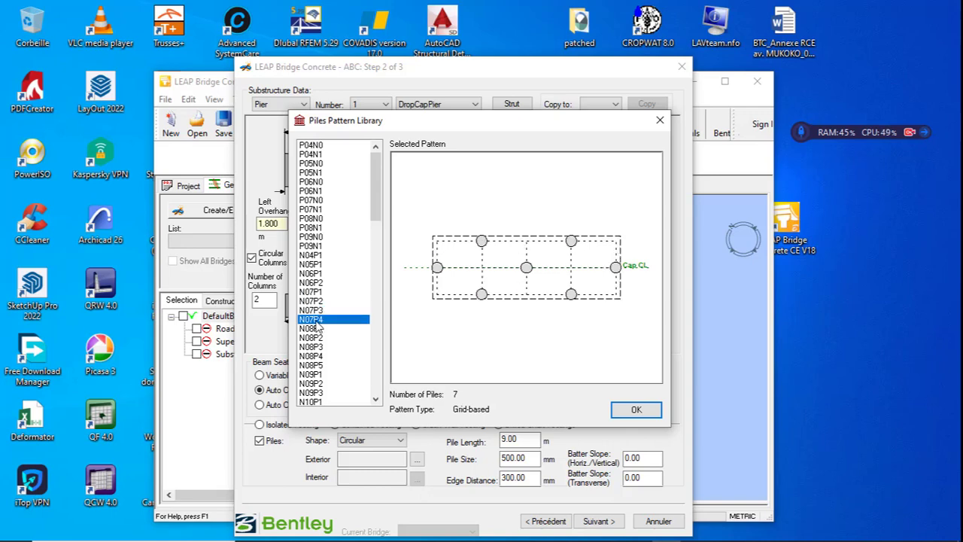
click(317, 330)
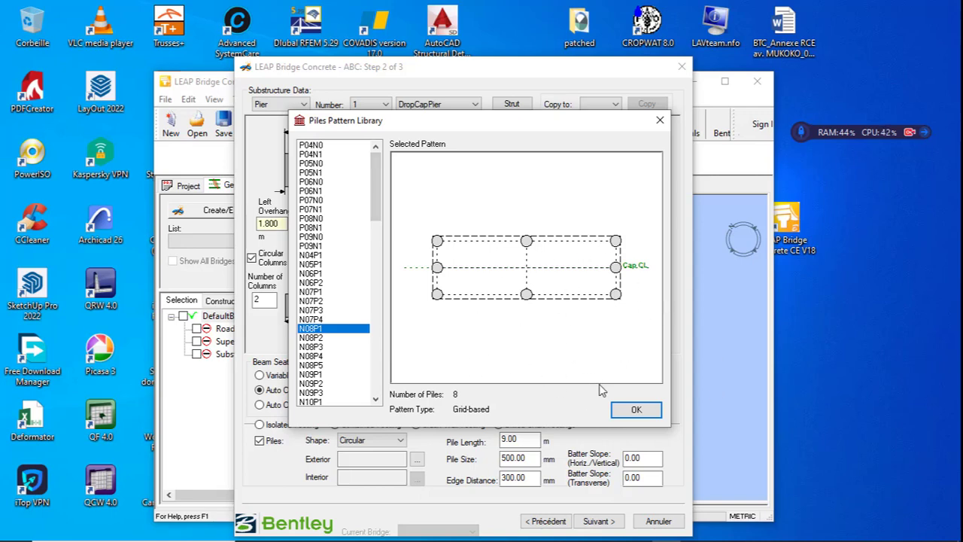
click(631, 410)
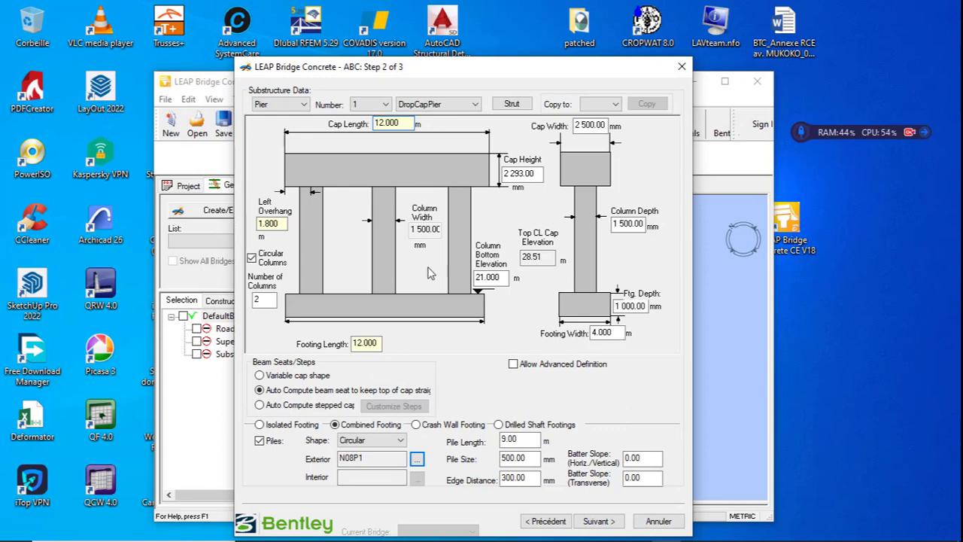
click(383, 107)
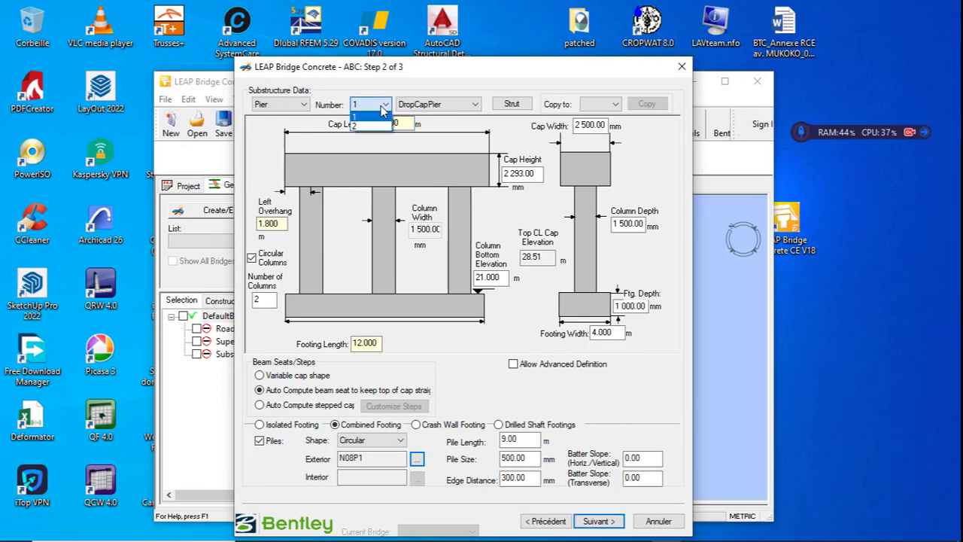
Step: Set pier 1's Number of Columns to 3
click(452, 136)
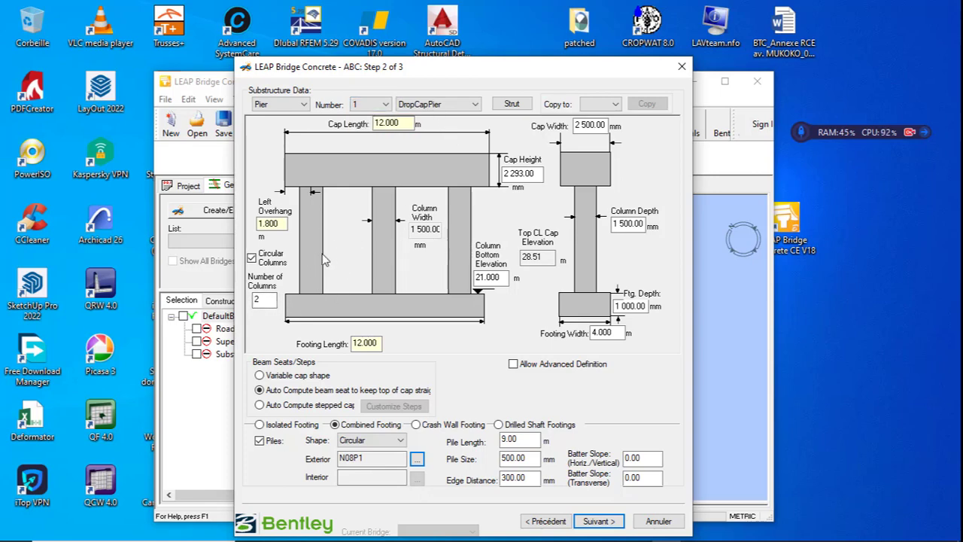
click(265, 299)
key(BackSpace)
text(3)
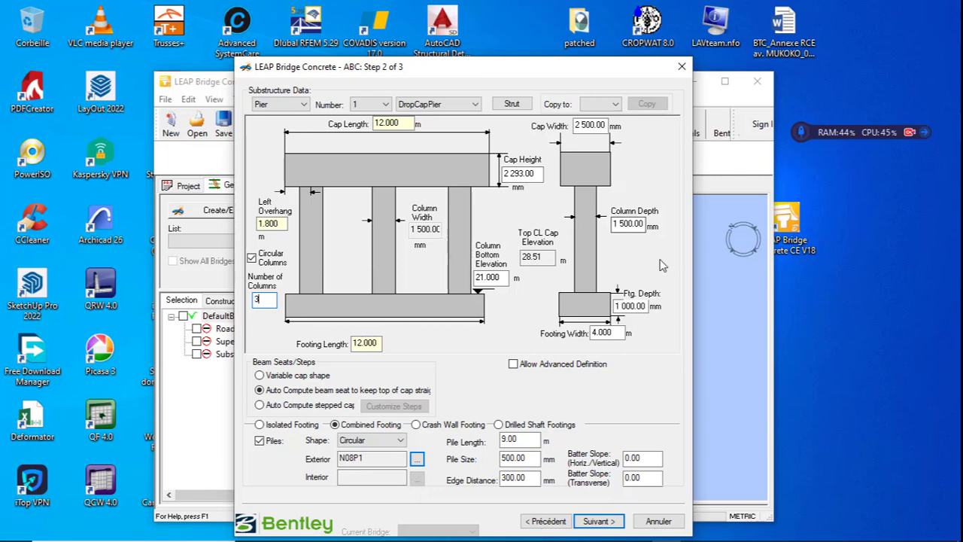
click(638, 223)
click(374, 106)
Step: Switch to pier 2 and set its Number of Columns to 3
click(367, 126)
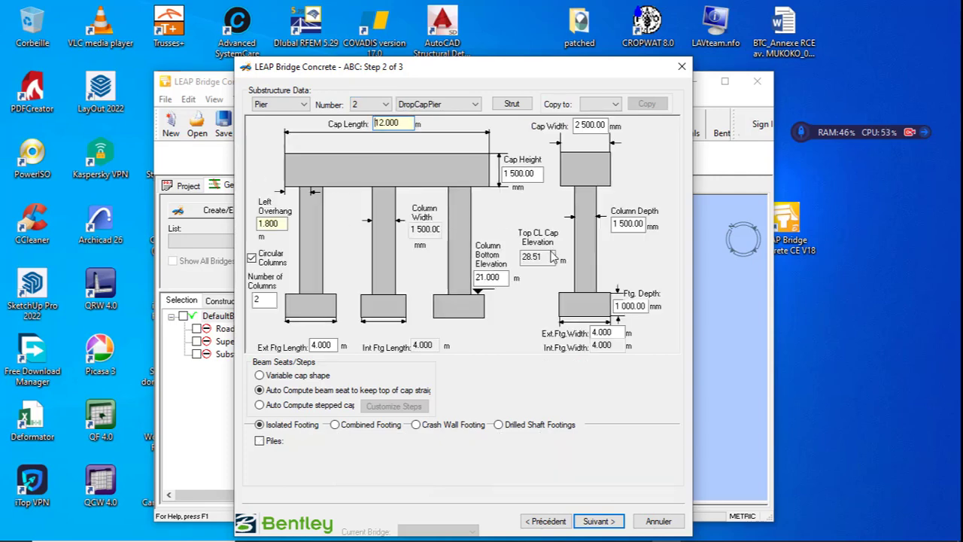
click(264, 298)
double_click(264, 298)
text(3)
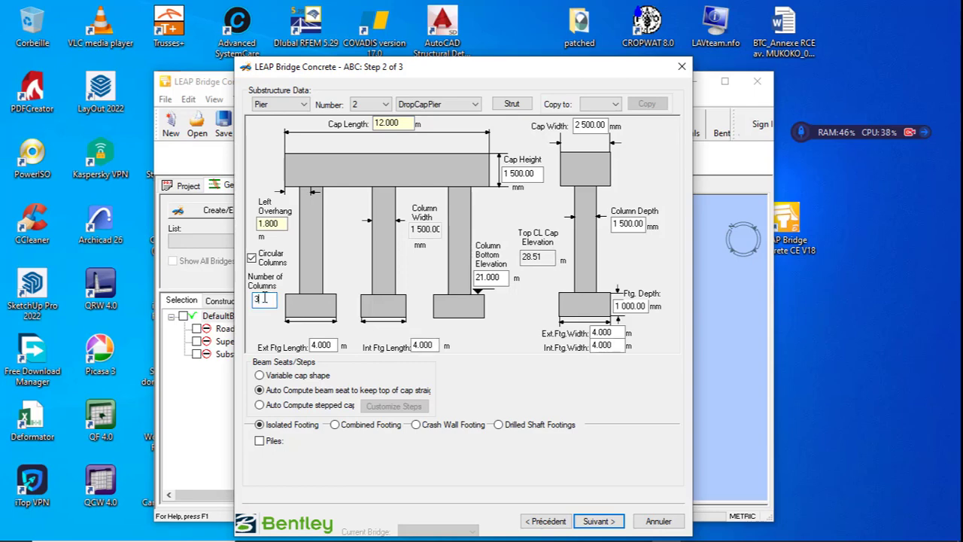
Step: Put pier 2 on a combined footing with piles of size 500 mm
click(336, 426)
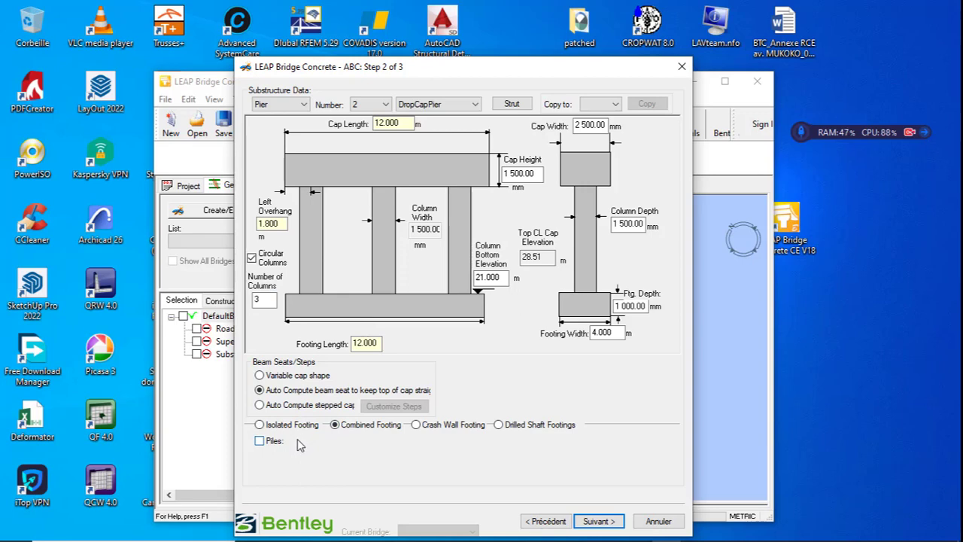
click(260, 441)
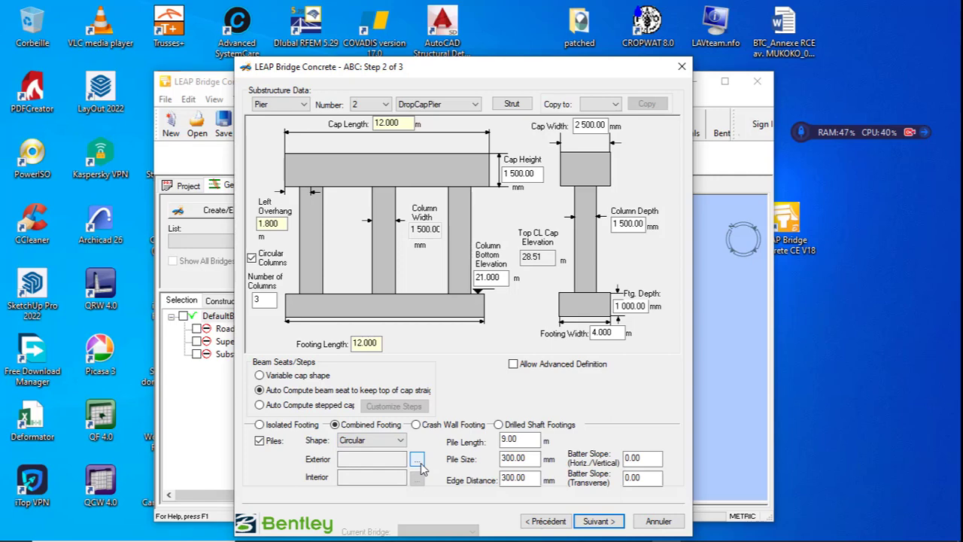
click(507, 459)
key(BackSpace)
text(5)
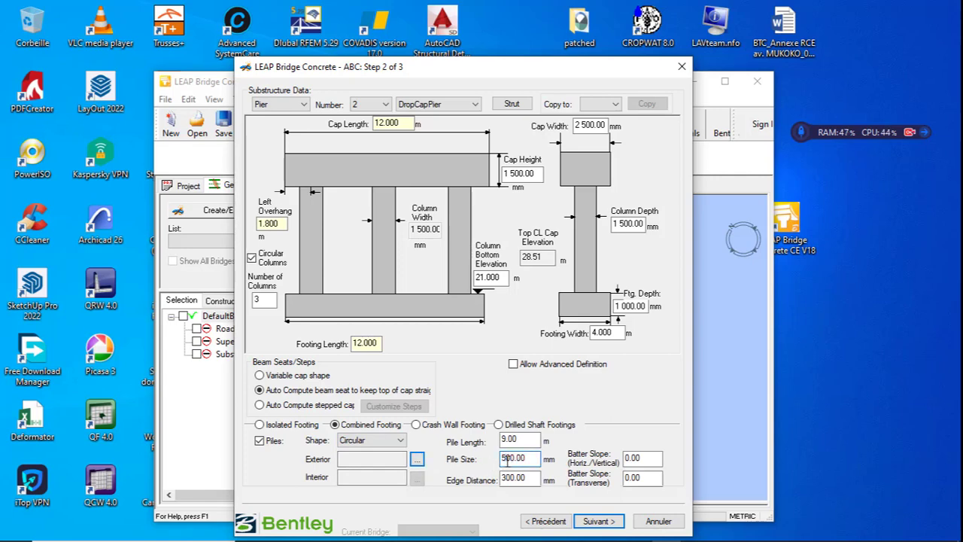
Step: Preview the N07 pile patterns, then choose N08P1 for pier 2's exterior piles
click(417, 460)
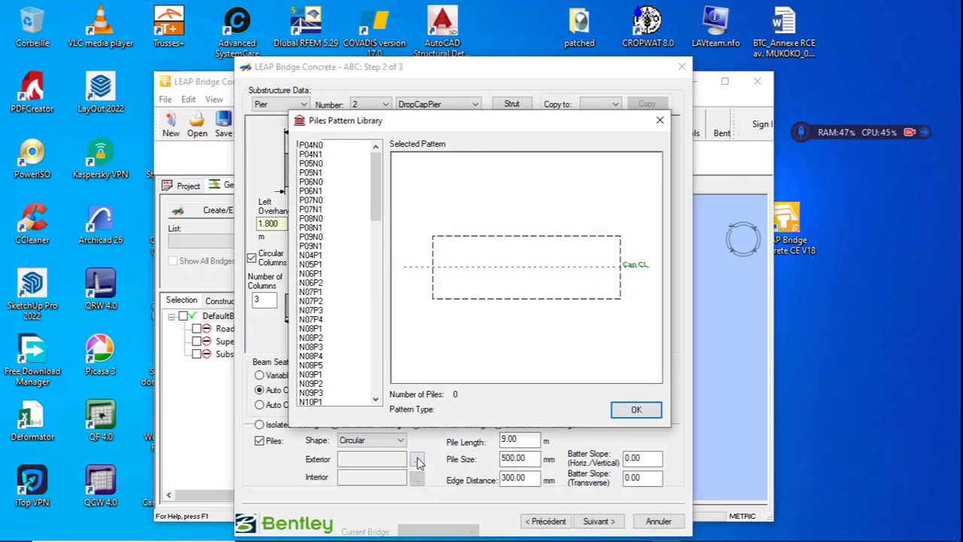
click(315, 311)
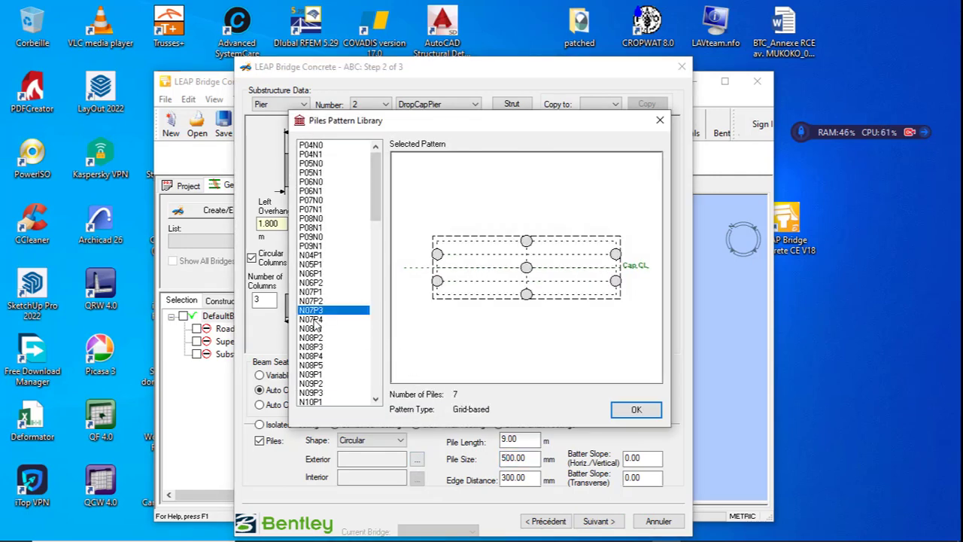
click(316, 320)
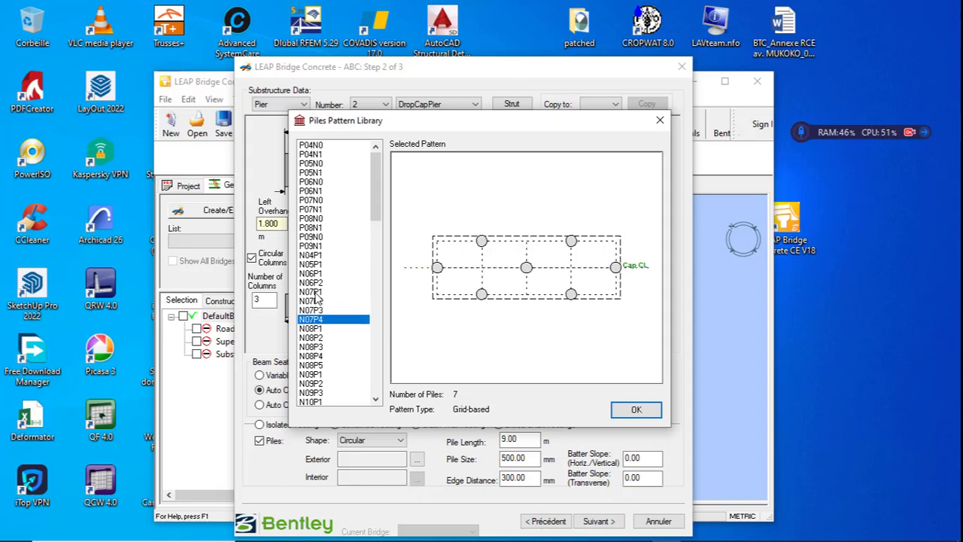
click(316, 293)
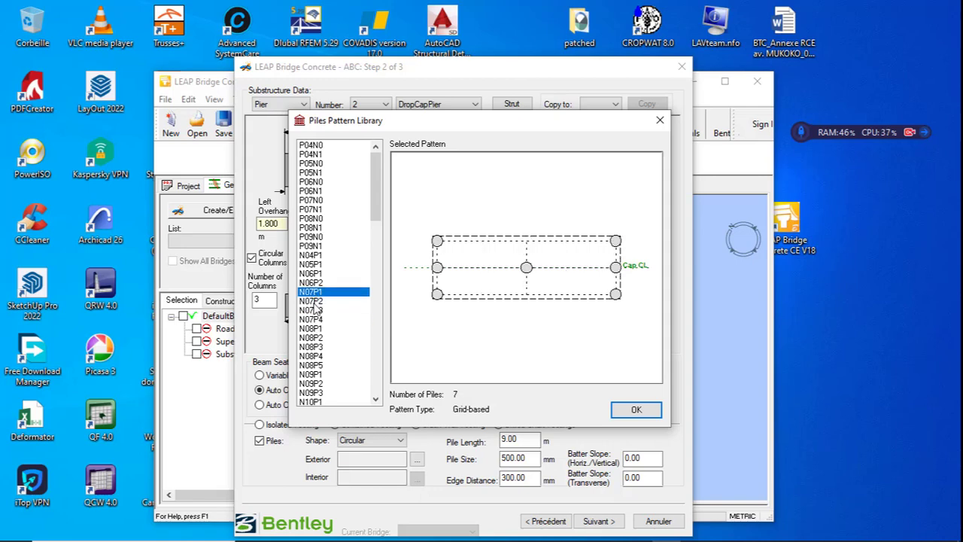
click(313, 304)
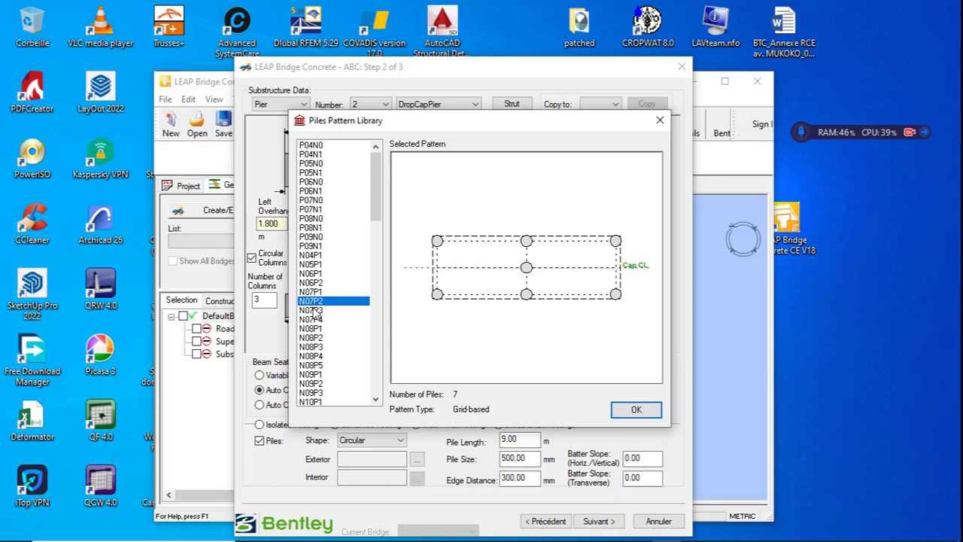
click(314, 311)
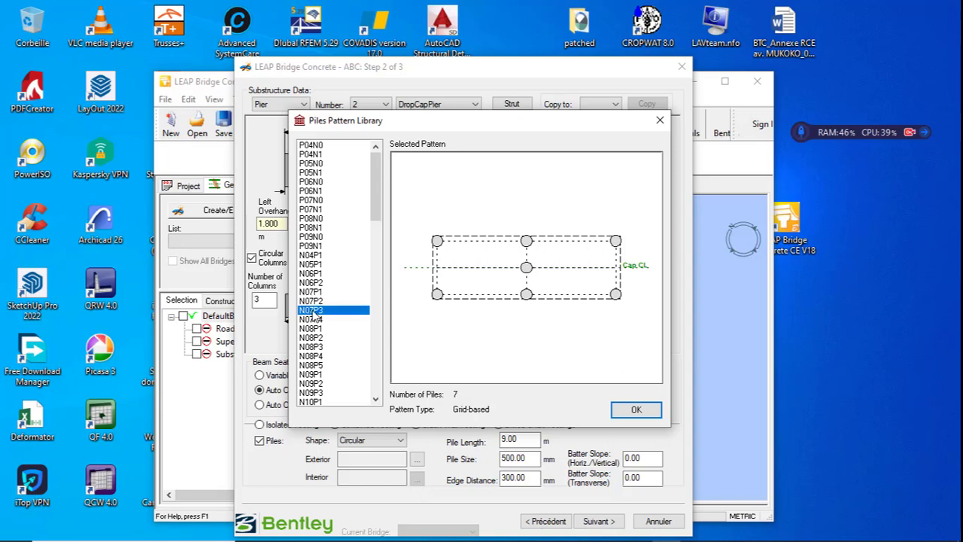
click(313, 320)
click(313, 329)
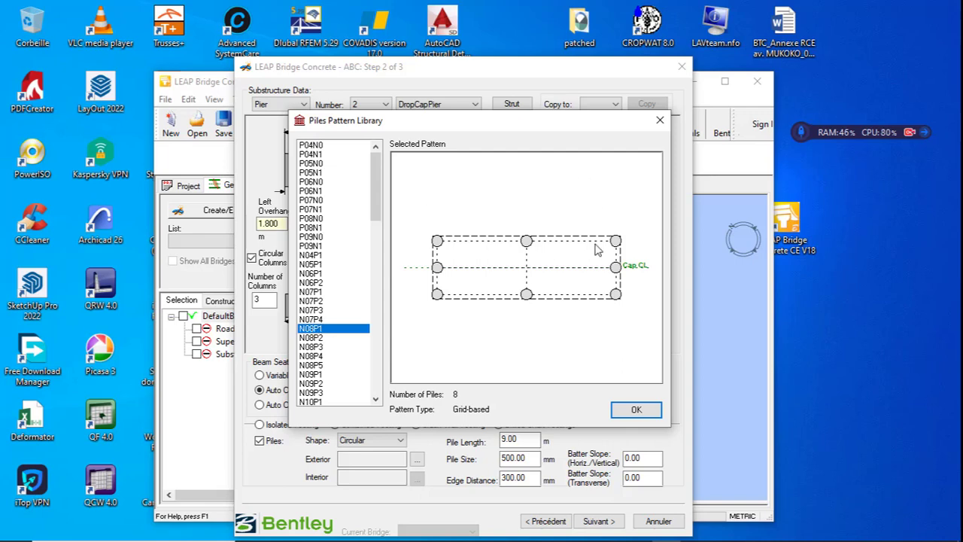
click(638, 411)
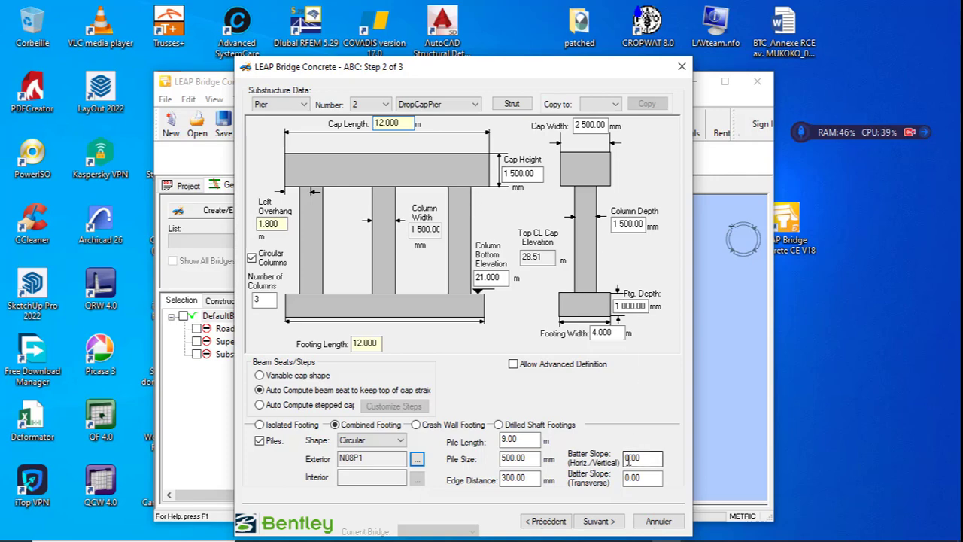
Step: Review the f'c and bearing values on Step 3 of 3 and finish the wizard
click(616, 521)
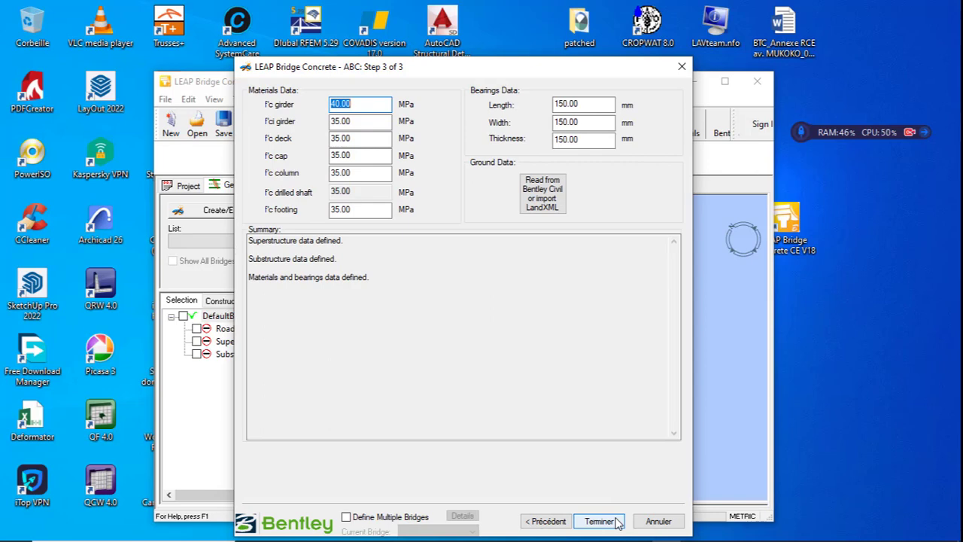
click(359, 103)
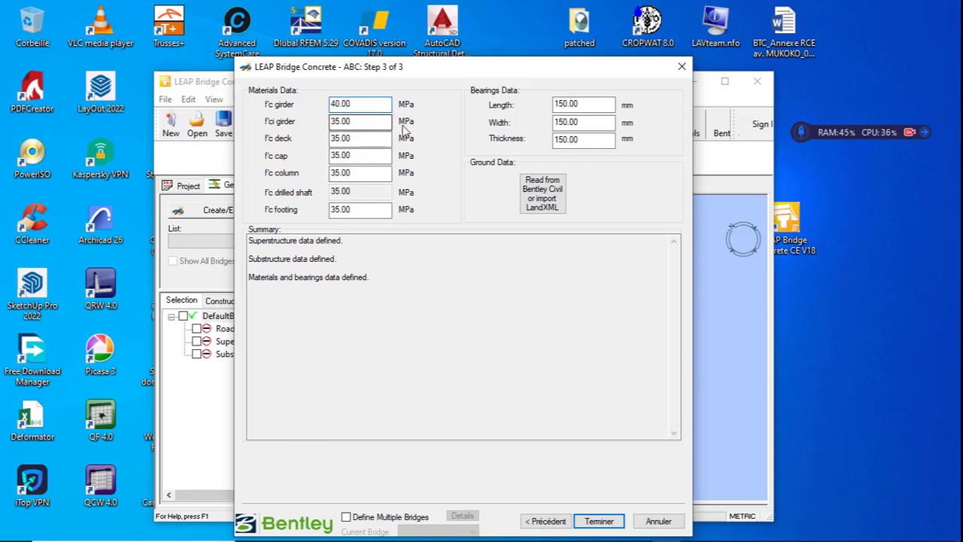
click(426, 255)
click(347, 104)
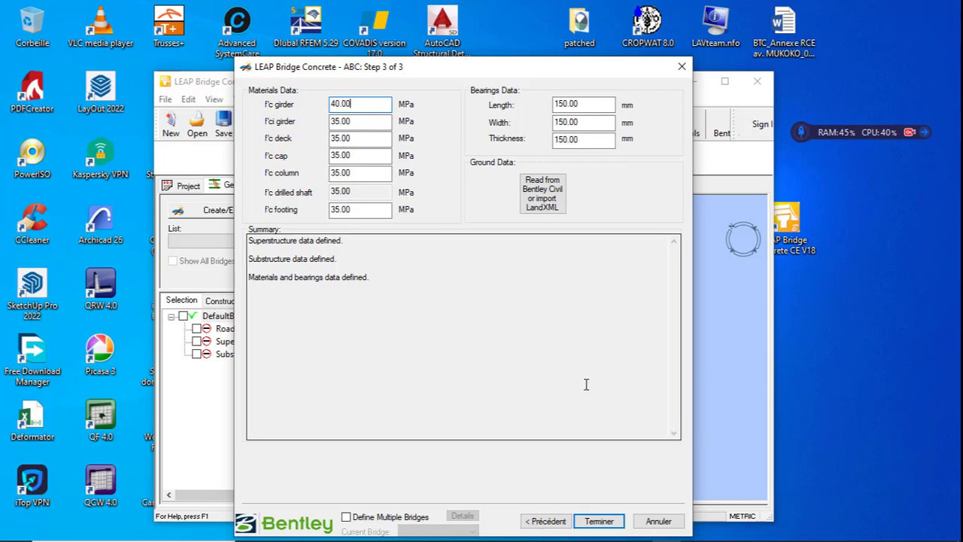
click(605, 525)
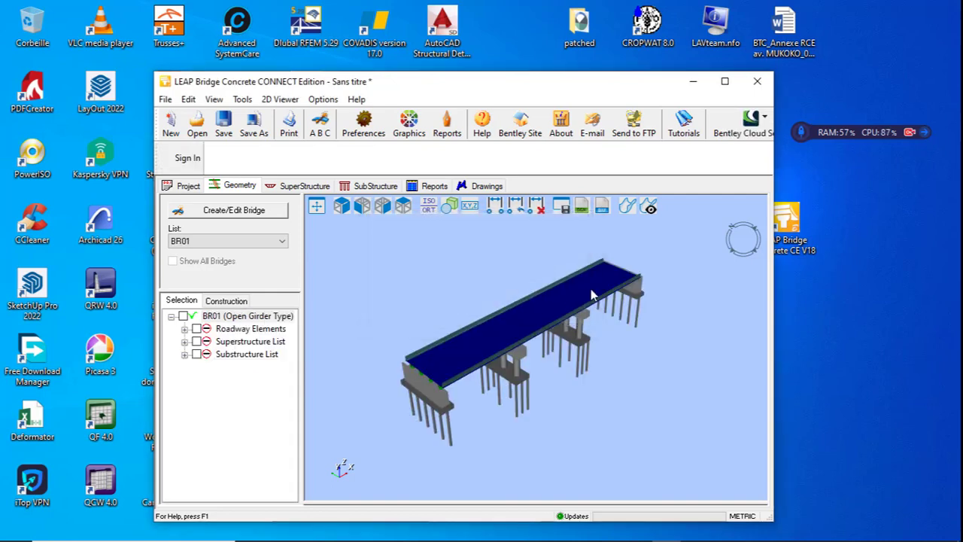
Step: Orbit bridge BR01 to a side elevation, then to a lower oblique view
drag(733, 240, 622, 295)
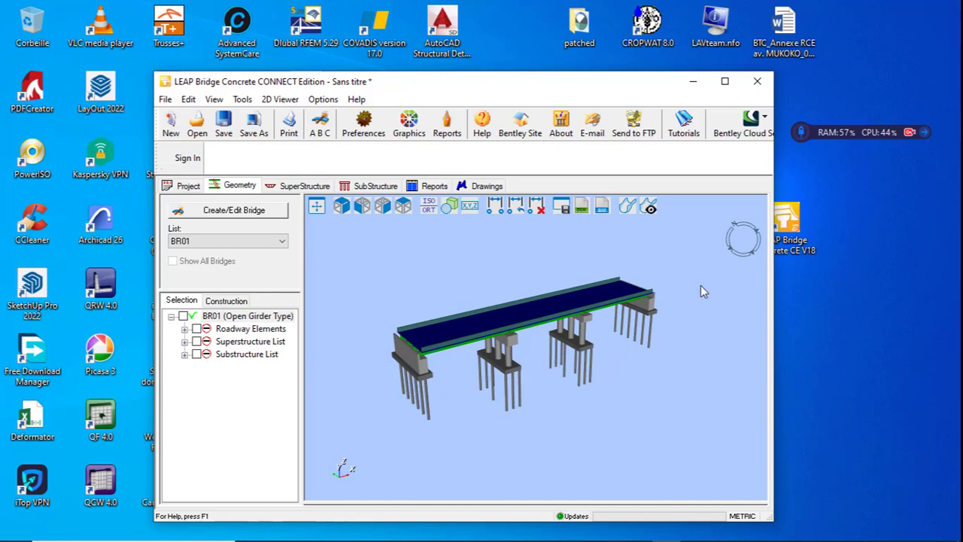
click(747, 242)
drag(661, 233, 651, 225)
drag(749, 236, 812, 265)
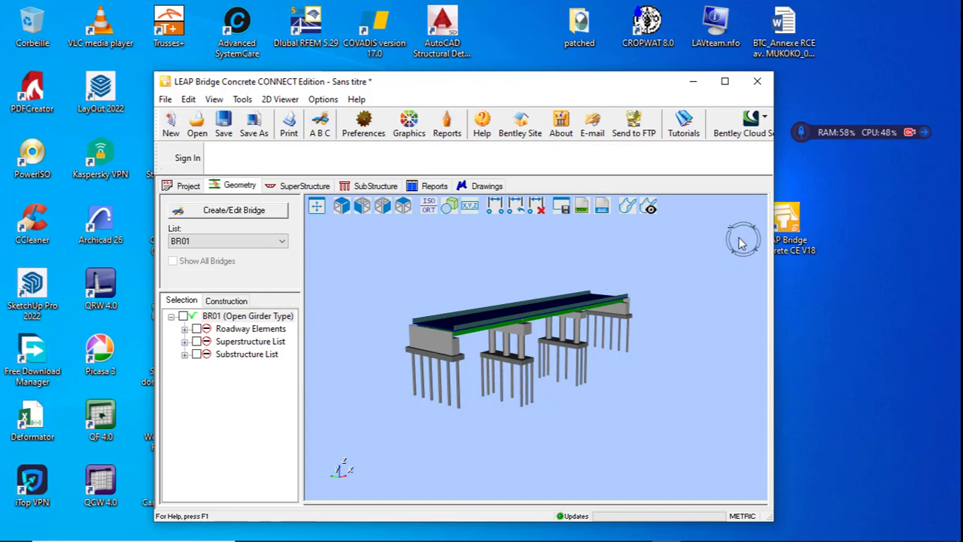
Step: Orbit the BR01 model up to a higher oblique view of all three deck spans
drag(739, 242, 642, 254)
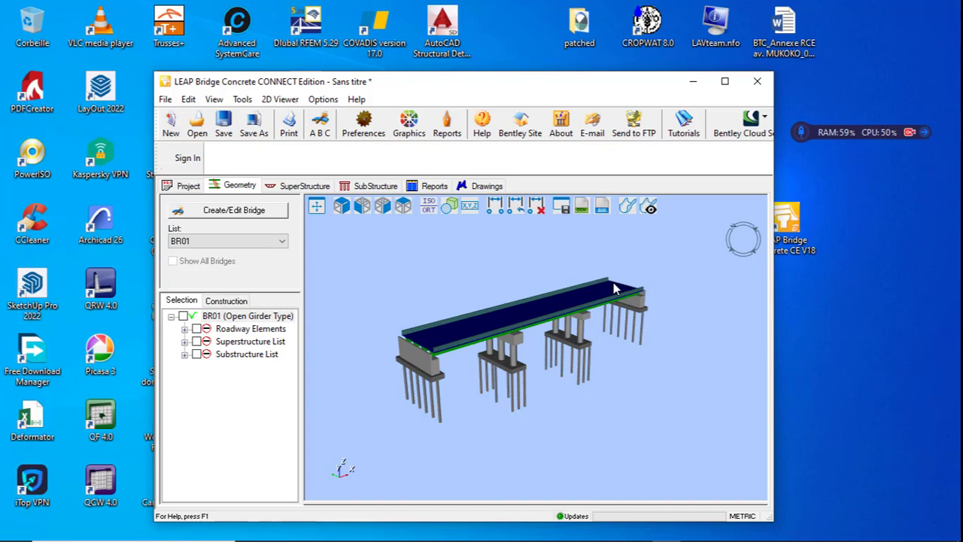
Step: Review BR01's girder plan, elevation and cross section, then bring up pier PR01's substructure drawings
click(296, 185)
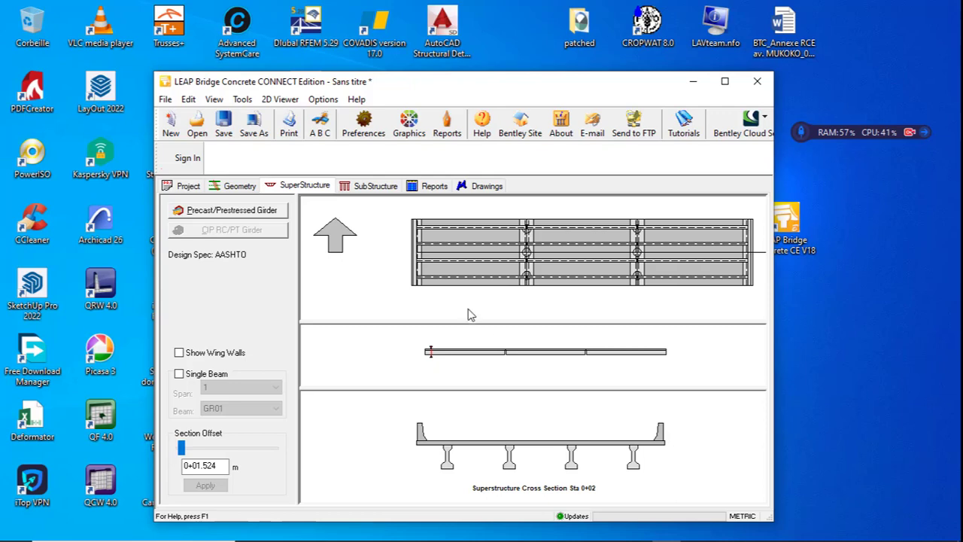
click(364, 188)
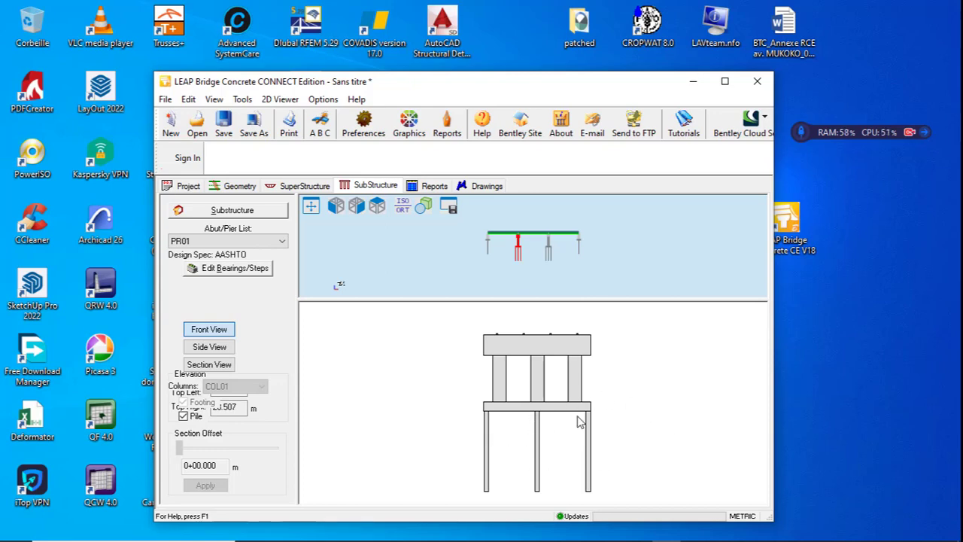
Step: Hide pier PR01's piles and switch to its side view, then section view
click(182, 416)
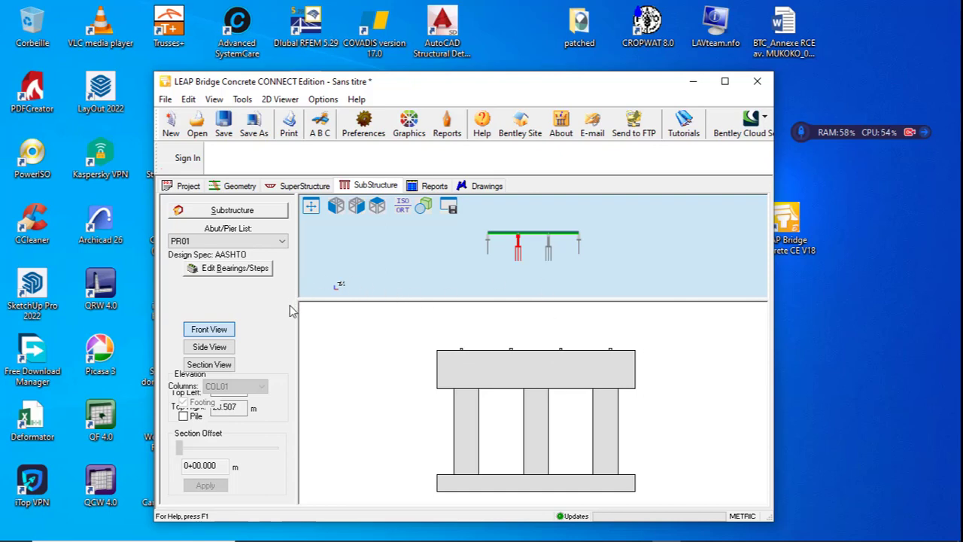
click(224, 347)
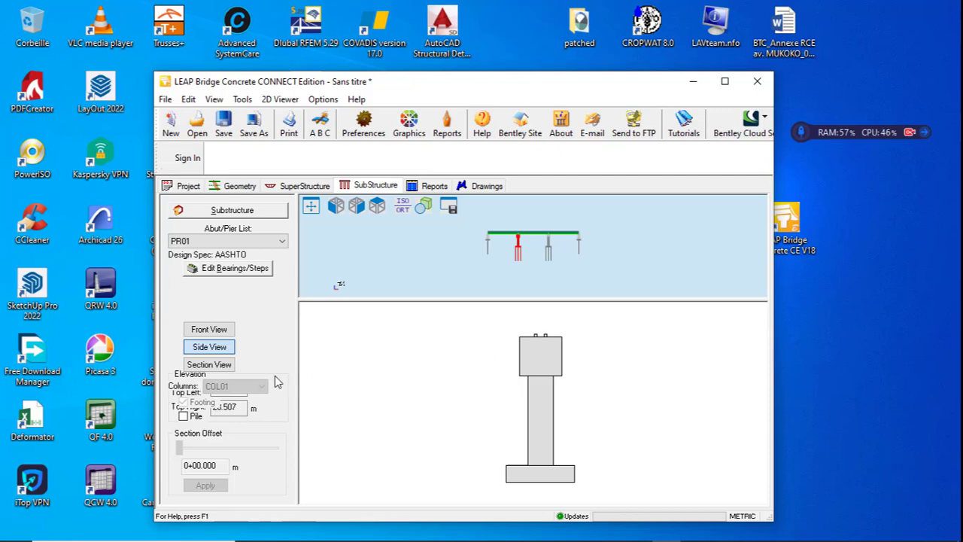
click(211, 365)
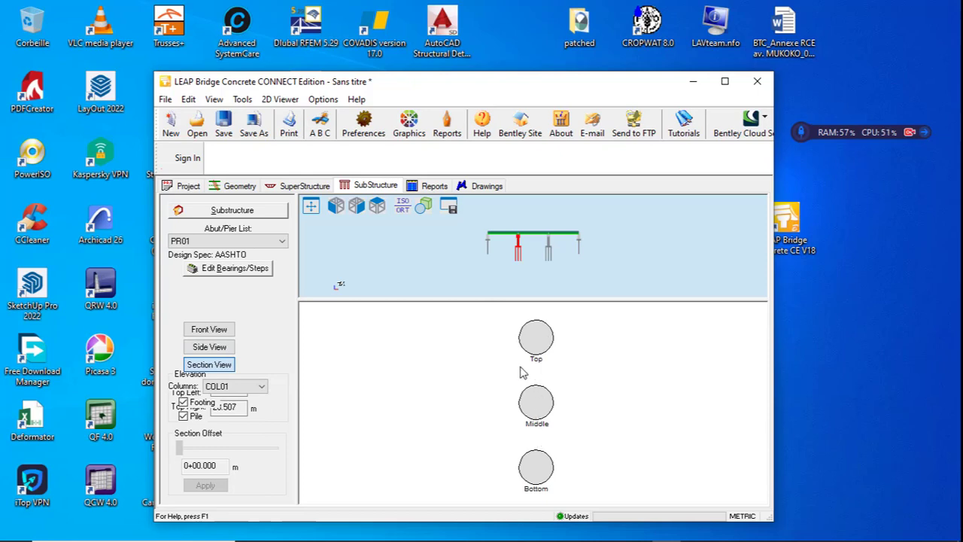
Step: Show the column sections for COL02, then COL03 with its footing plan
click(258, 389)
click(249, 408)
click(261, 386)
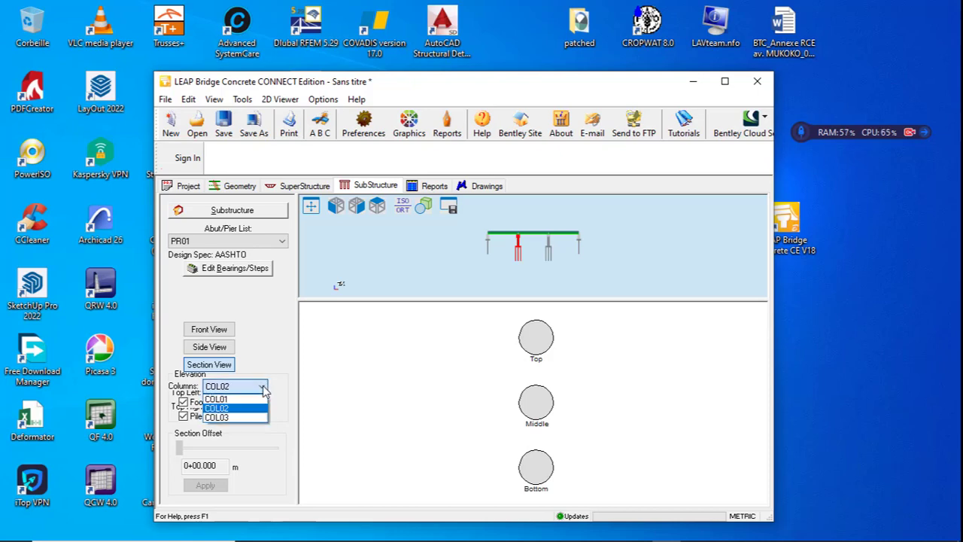
click(258, 417)
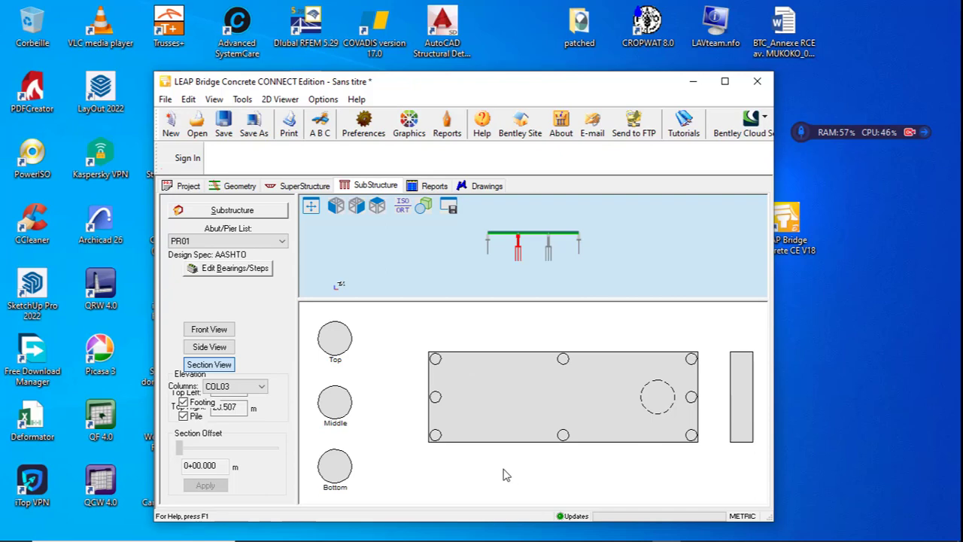
Step: Select abutment AB01 and display it in side view
click(277, 247)
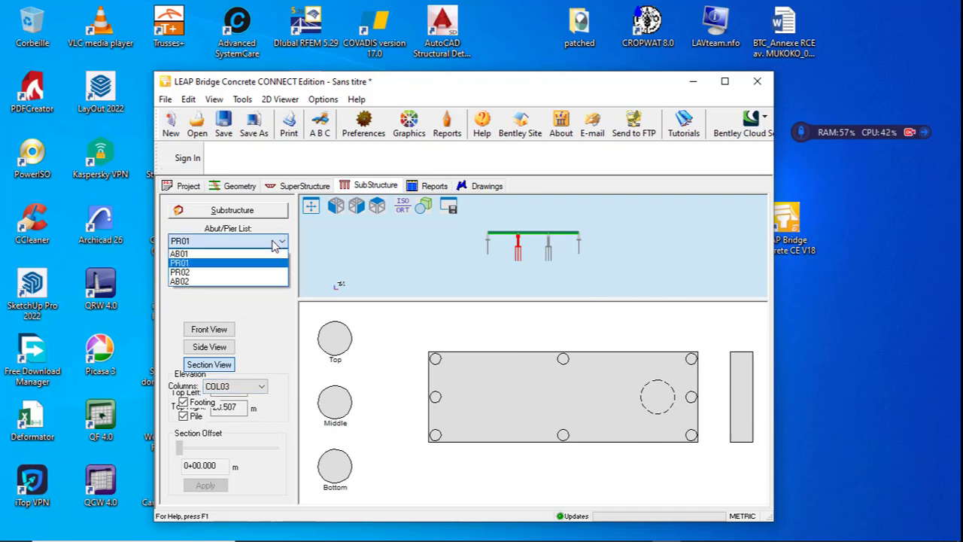
click(259, 259)
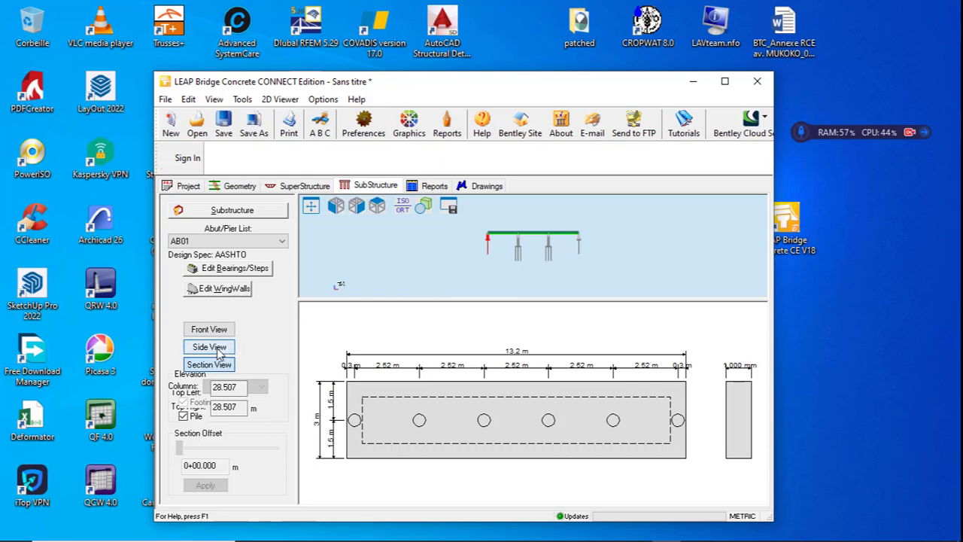
click(210, 347)
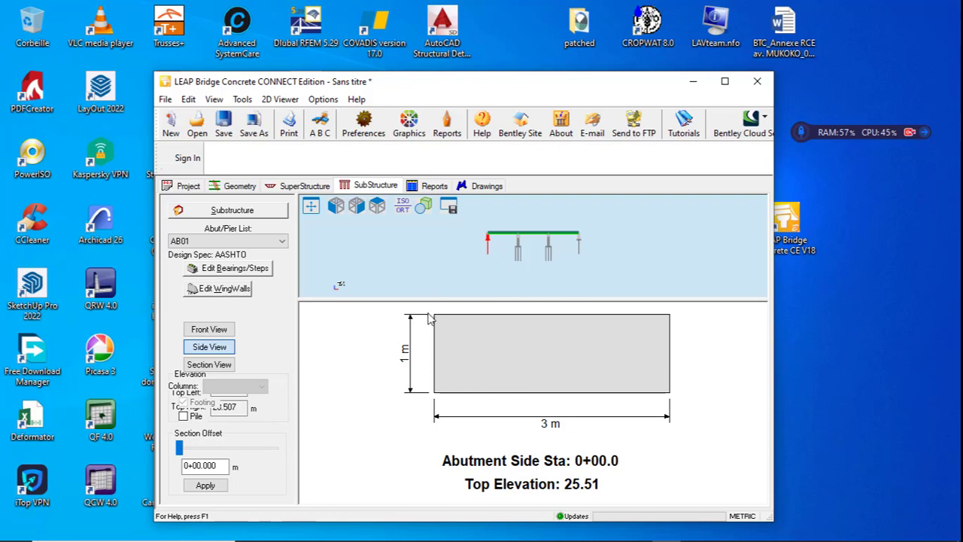
Step: Sweep the section offset from 0+02.6 to 0+13.106 and back, then show AB01's front elevation
click(192, 446)
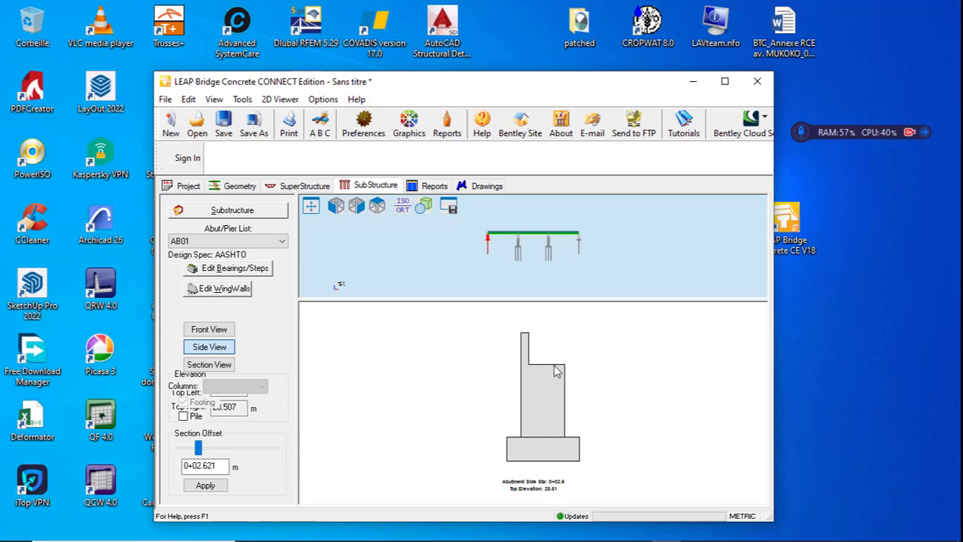
click(213, 454)
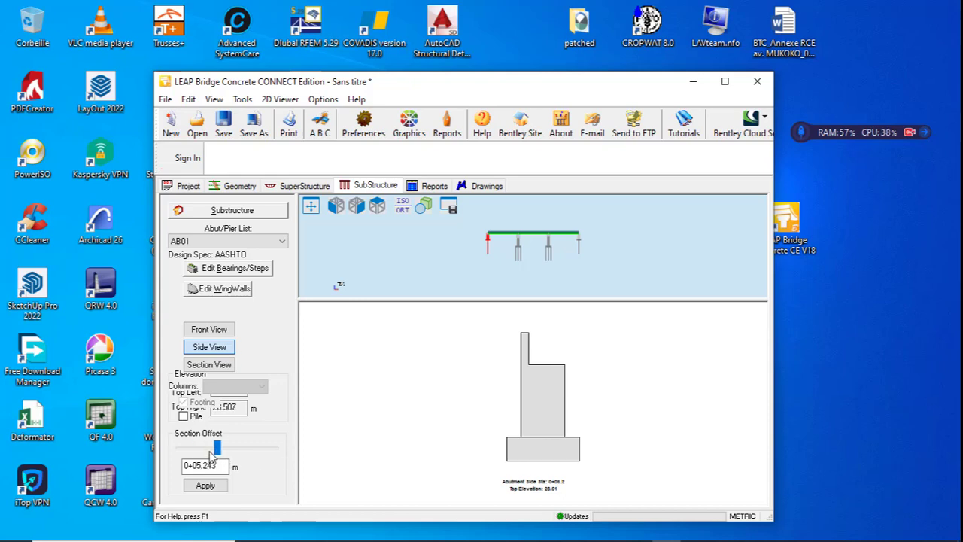
click(240, 450)
click(256, 449)
click(267, 450)
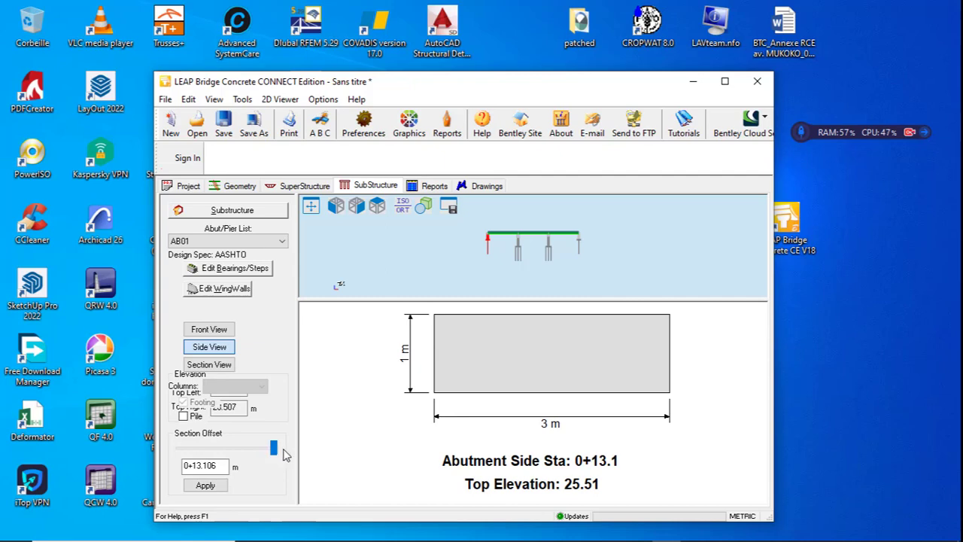
drag(275, 450, 182, 456)
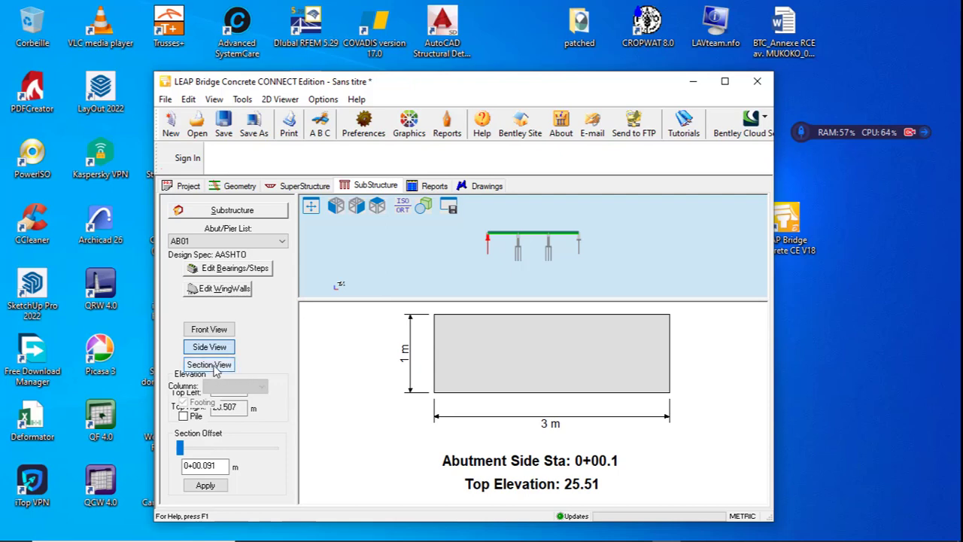
click(215, 331)
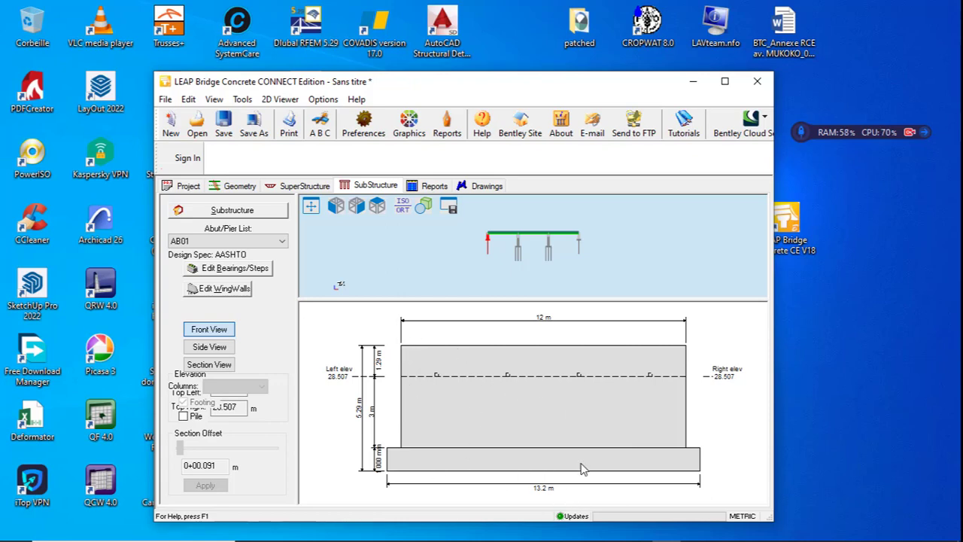
click(184, 416)
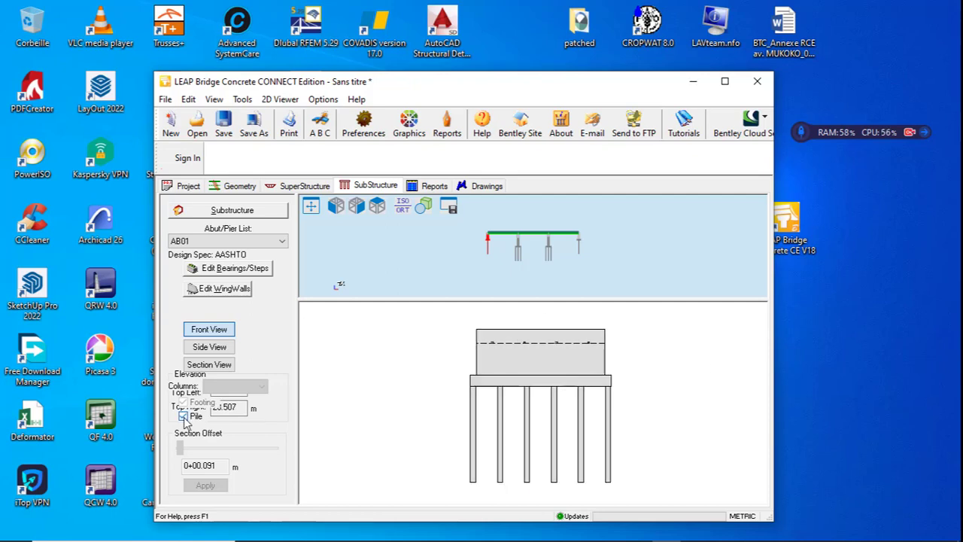
click(184, 416)
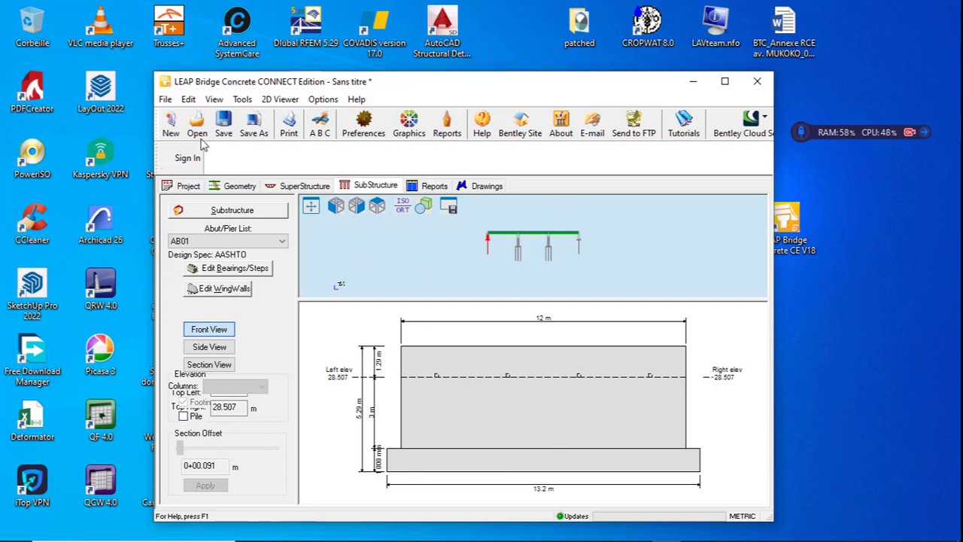
click(224, 133)
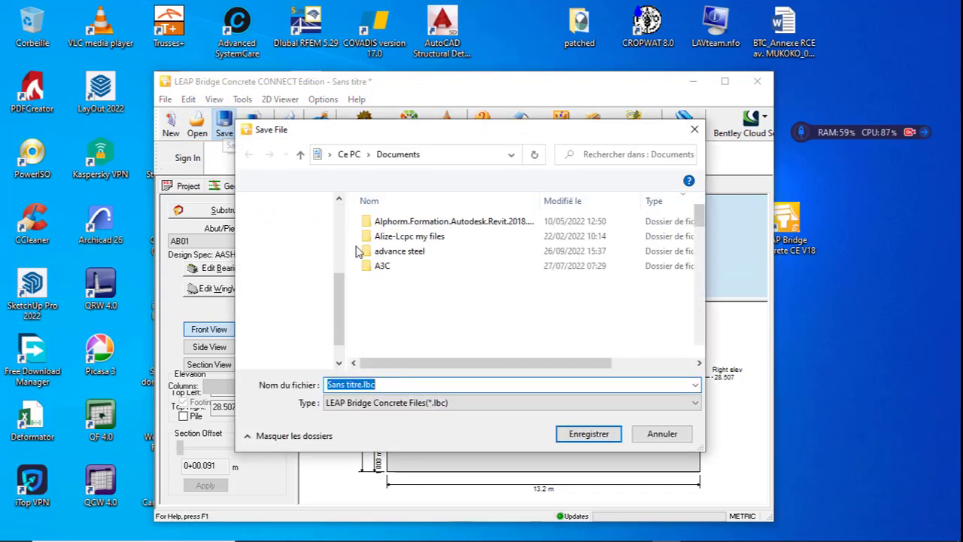
Step: Replace the default name 'Sans titre' with 'TUTORIAL 1' and save as TUTORIAL 1.lbc
click(361, 385)
drag(361, 384, 276, 380)
text(T)
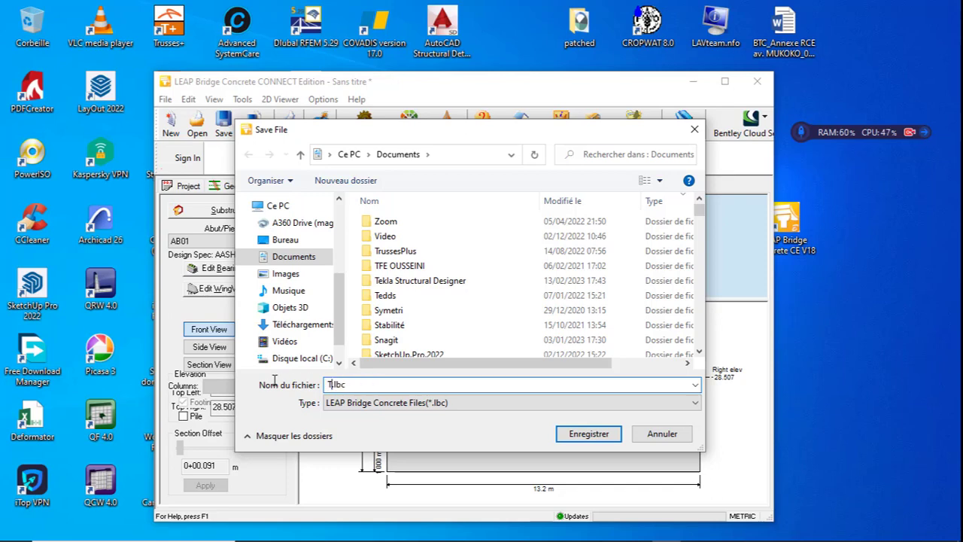
text(UTORIAL 1)
click(580, 433)
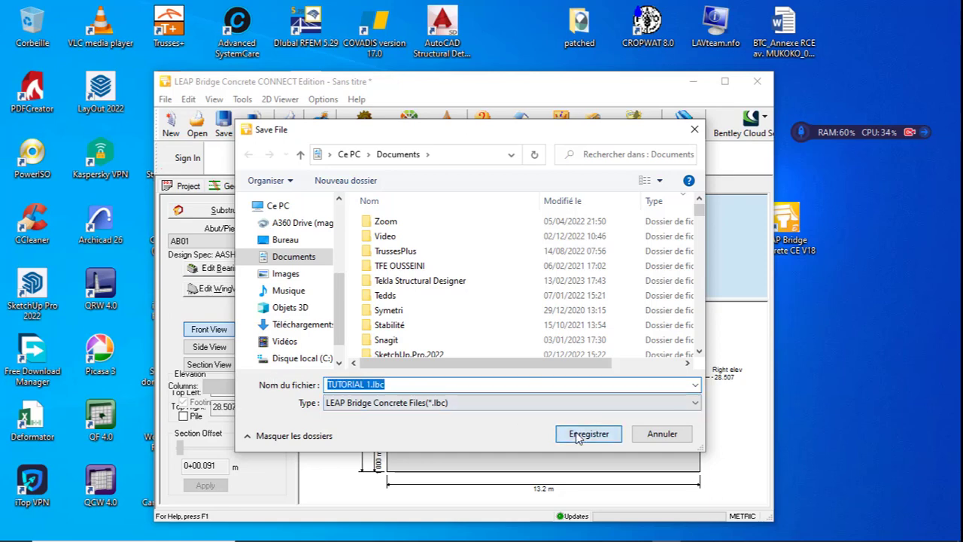